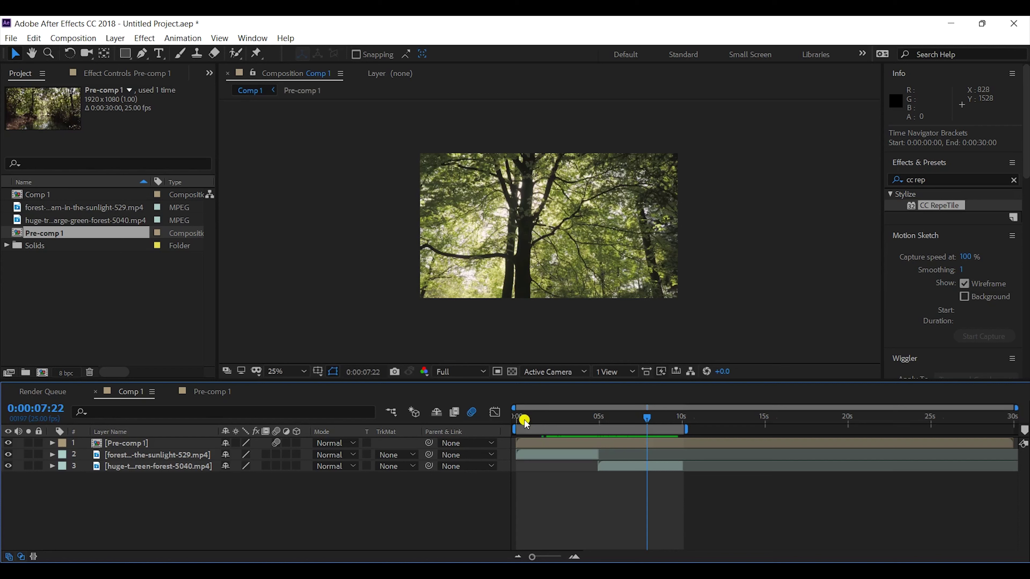
Scrub and play back the finished forest slide-transition preview
left_click_drag(526, 423, 509, 421)
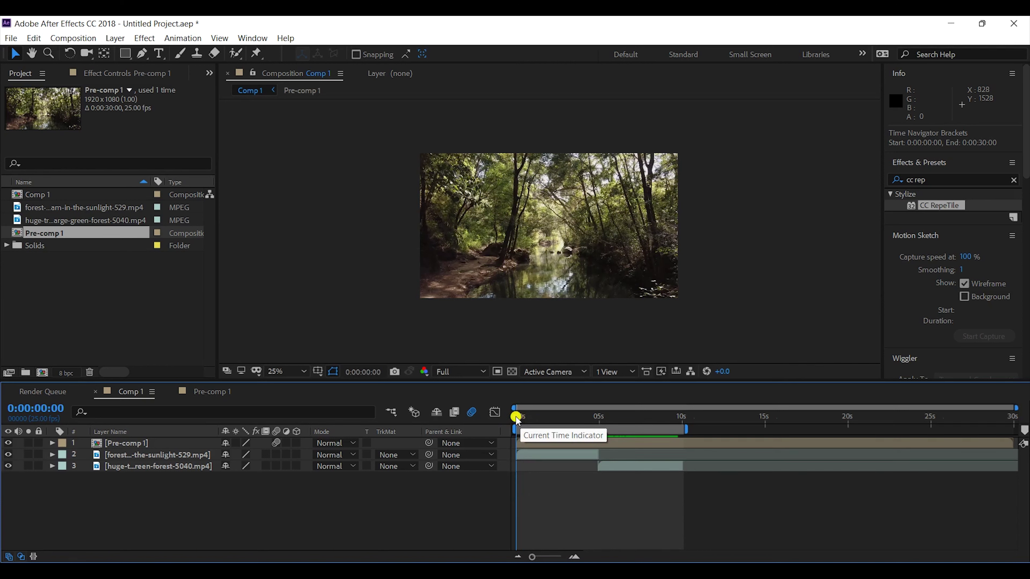
left_click_drag(519, 417, 545, 419)
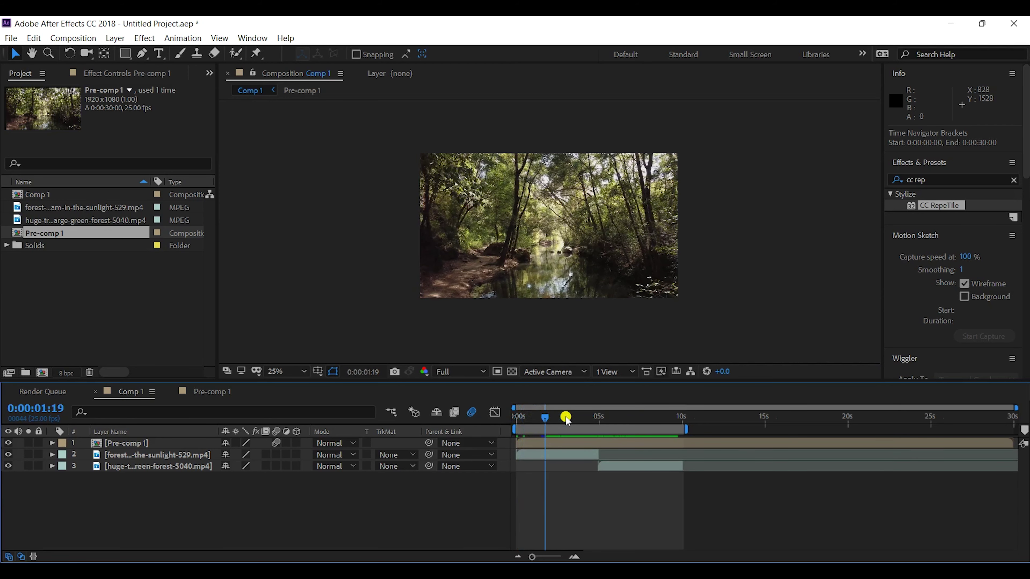
key("space")
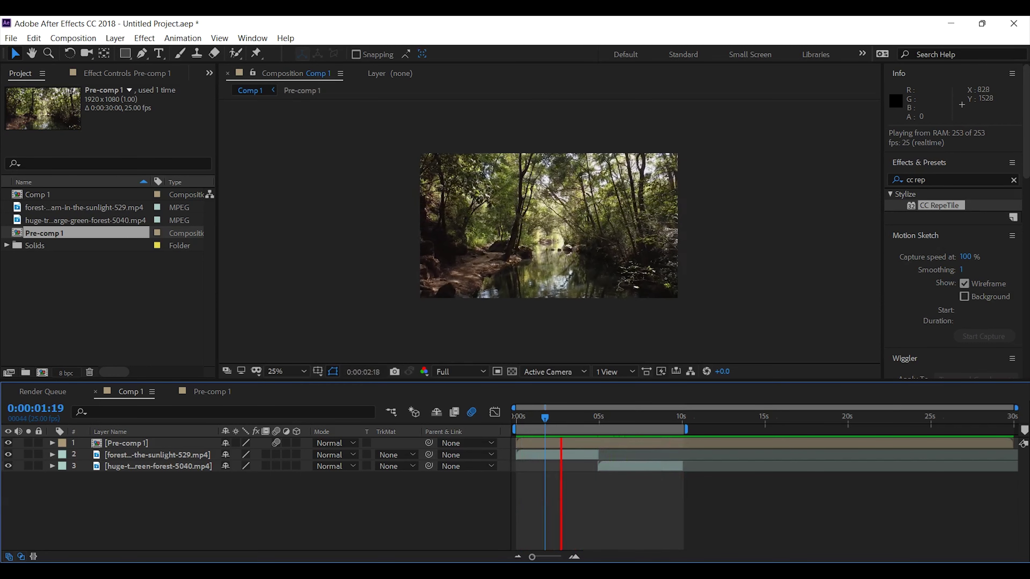
key("space")
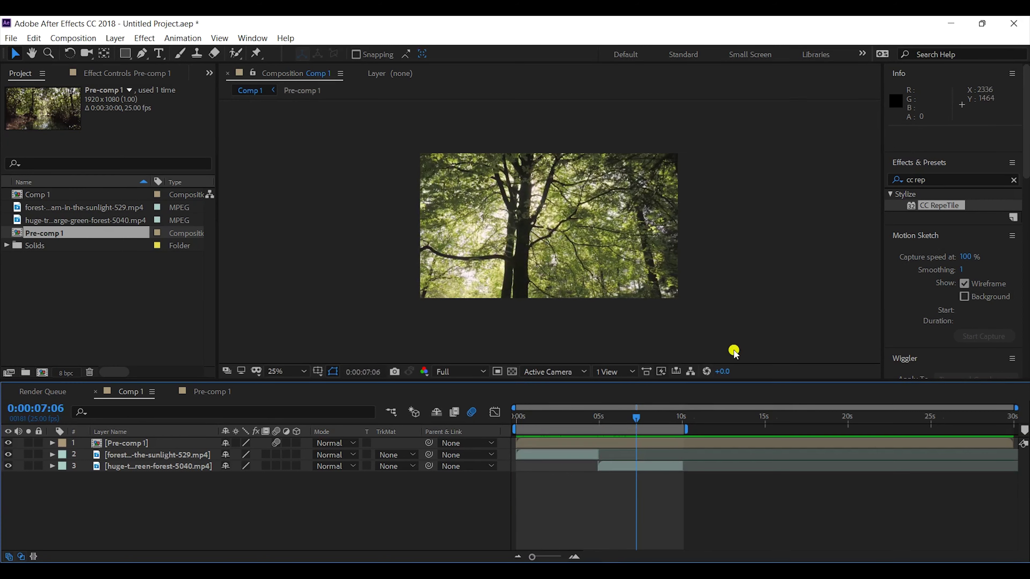
key("space")
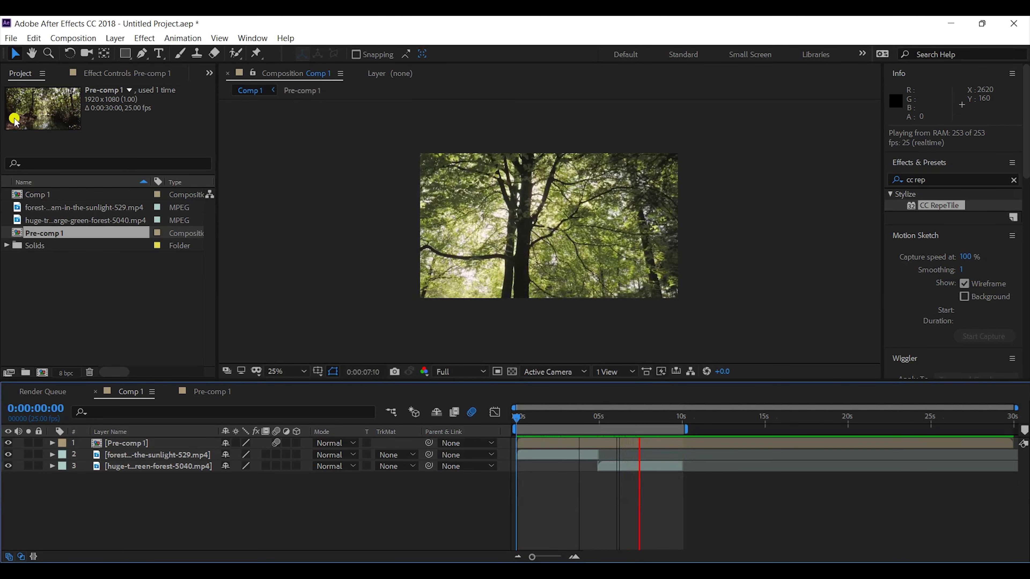
key("space")
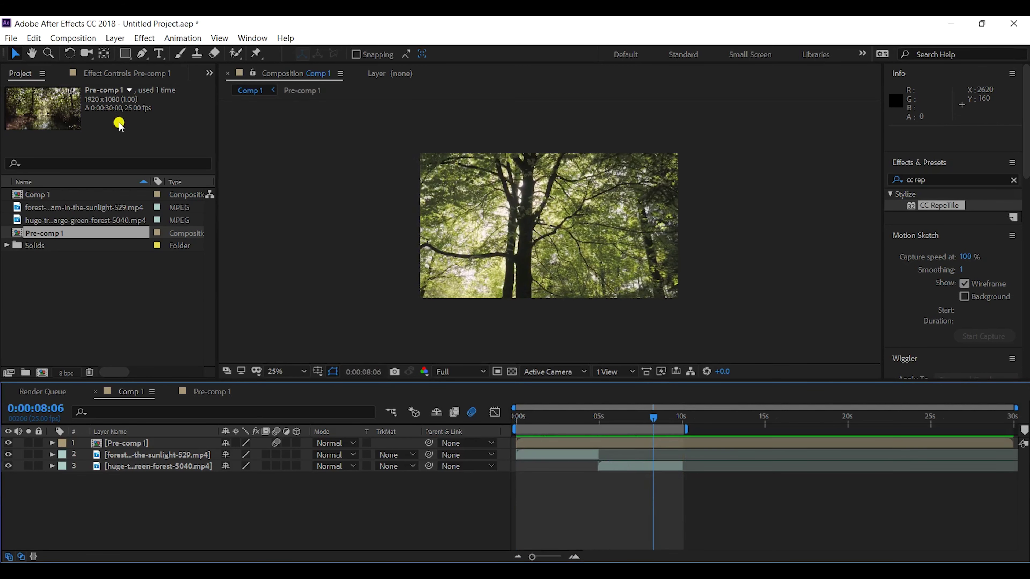
Close the old project without saving and create a 1920×1080, 25 fps, 30-second Comp 1
left_click(10, 38)
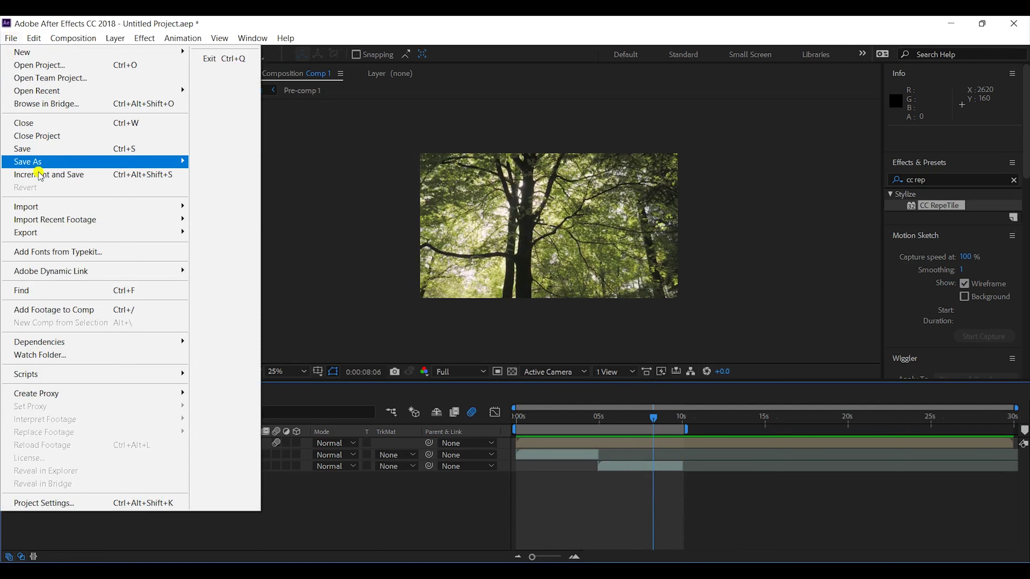
left_click(43, 136)
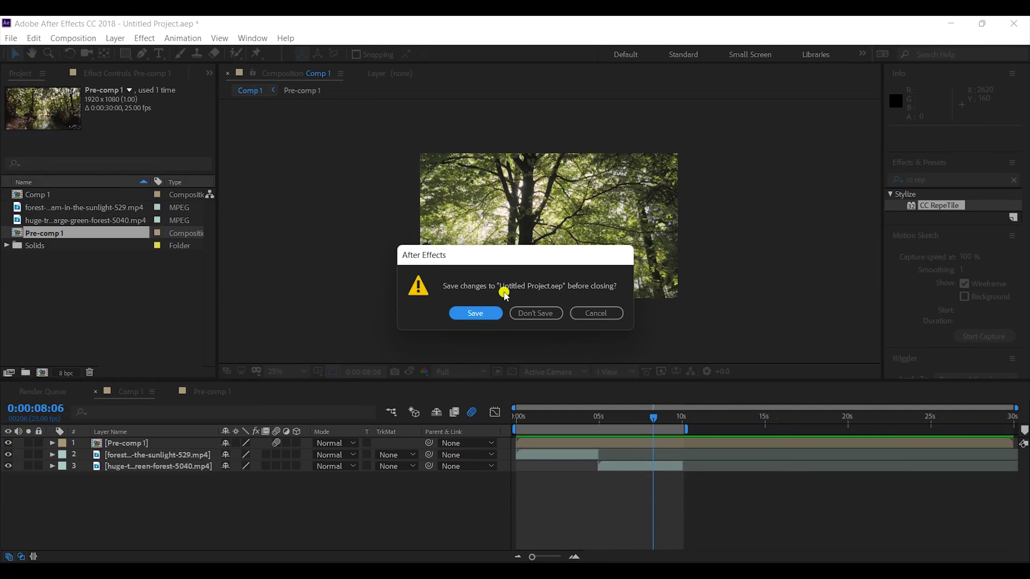
left_click(531, 313)
left_click(73, 38)
left_click(81, 53)
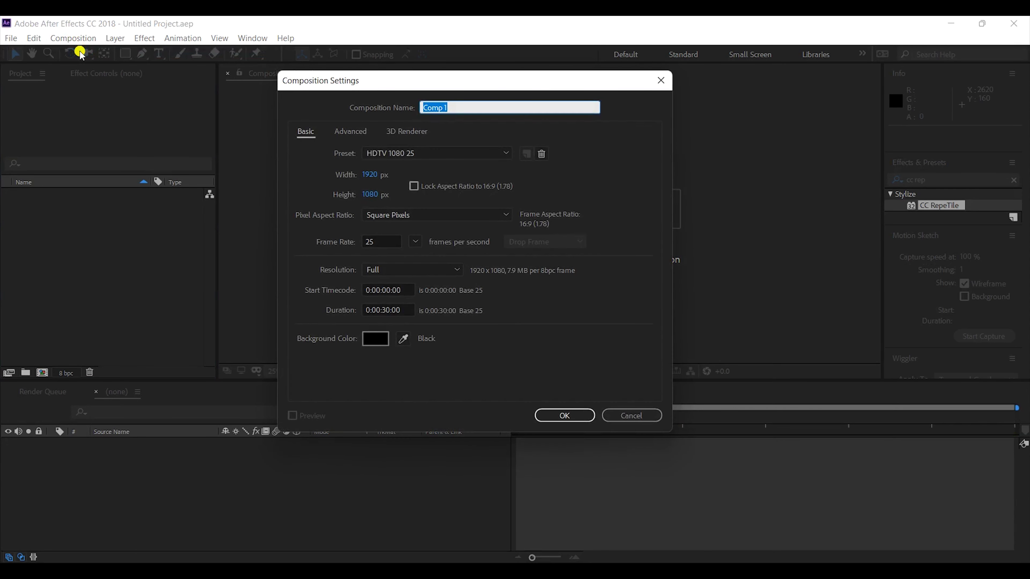
key("Return")
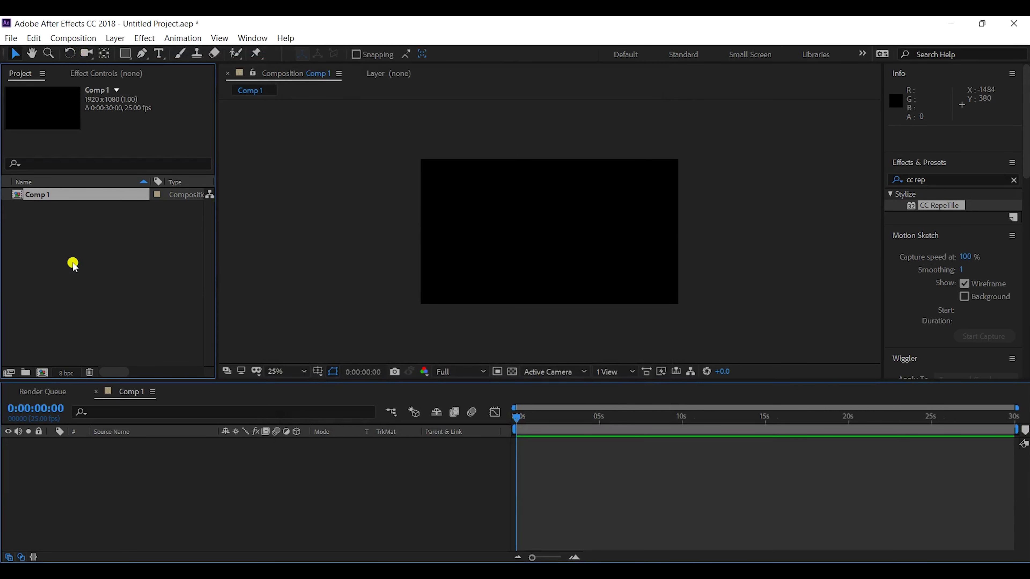
right_click(83, 243)
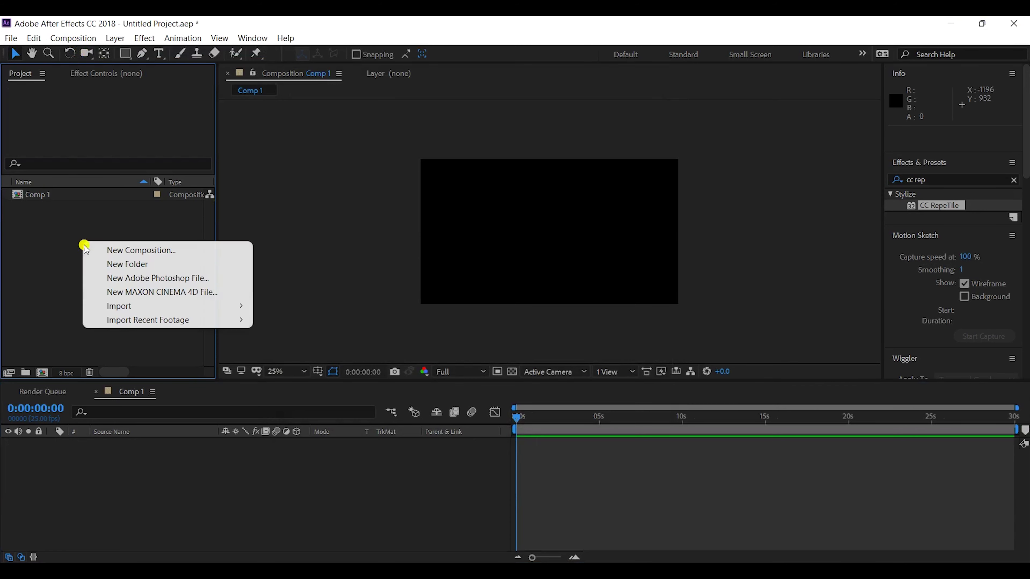
Import both forest MP4 clips and add them to the Comp 1 timeline
mouse_move(117, 313)
left_click(284, 303)
left_click(398, 443)
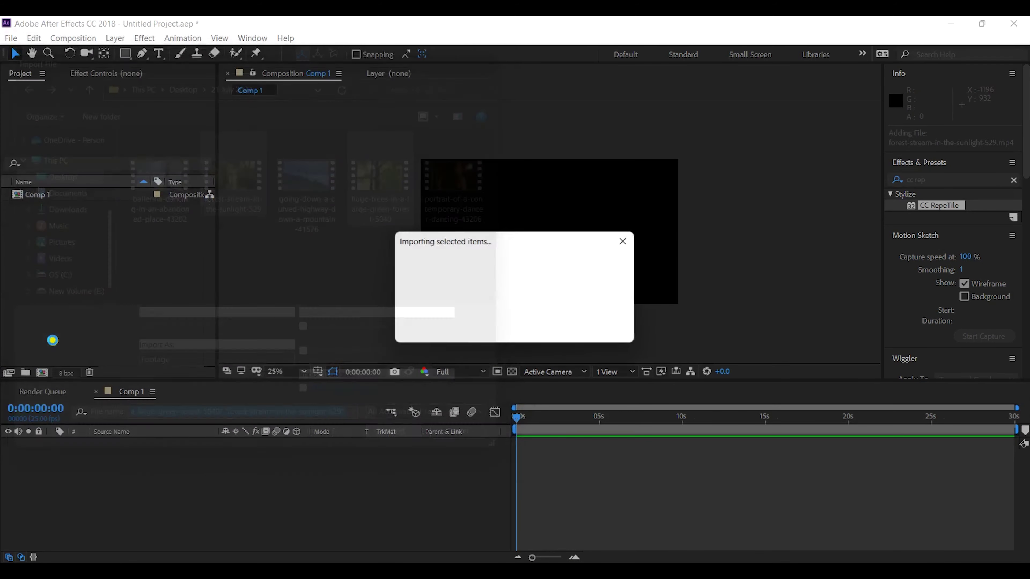
left_click_drag(79, 220, 573, 454)
End the work area at 0:00:11:21, then scrub back to about 3 seconds
left_click_drag(531, 418, 713, 418)
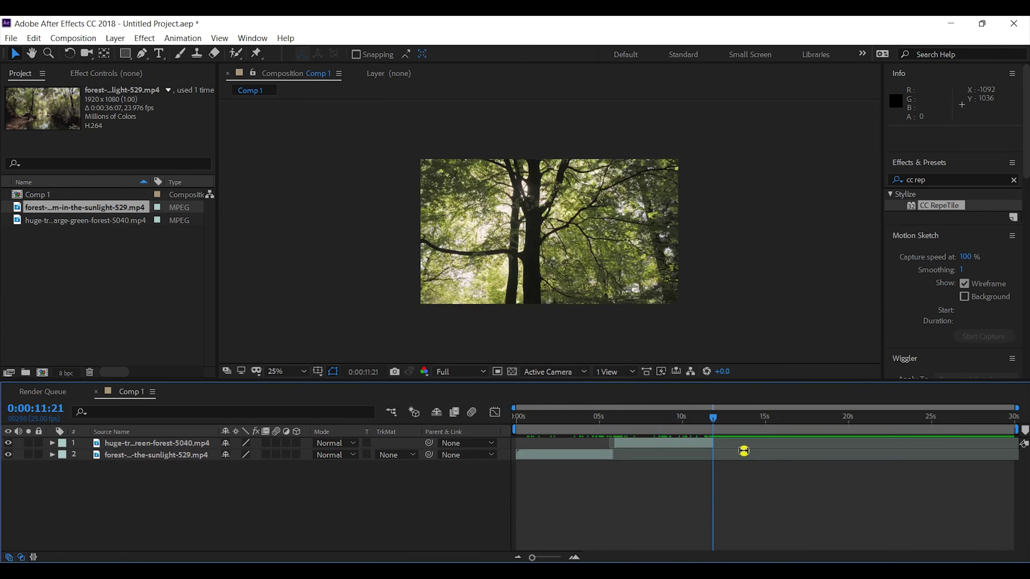
key("n")
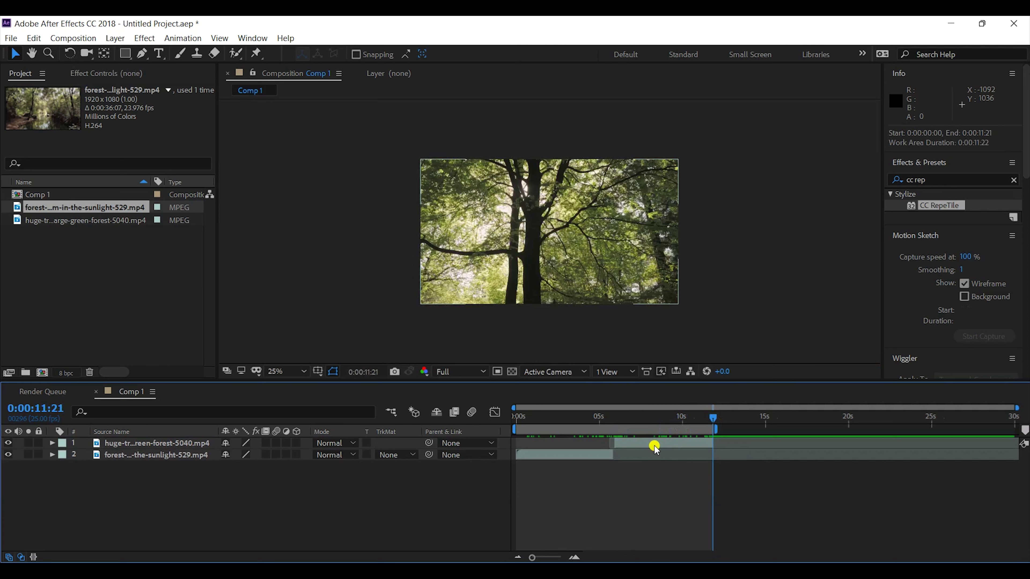
left_click_drag(526, 416, 490, 415)
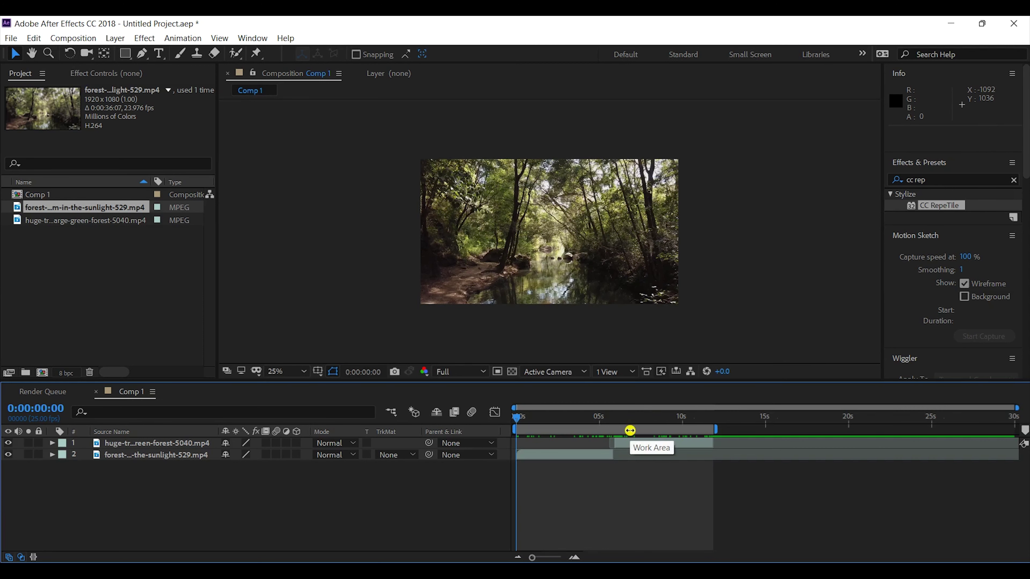
mouse_move(602, 418)
left_mouse_down()
mouse_move(572, 420)
mouse_move(623, 425)
mouse_move(584, 418)
left_mouse_up()
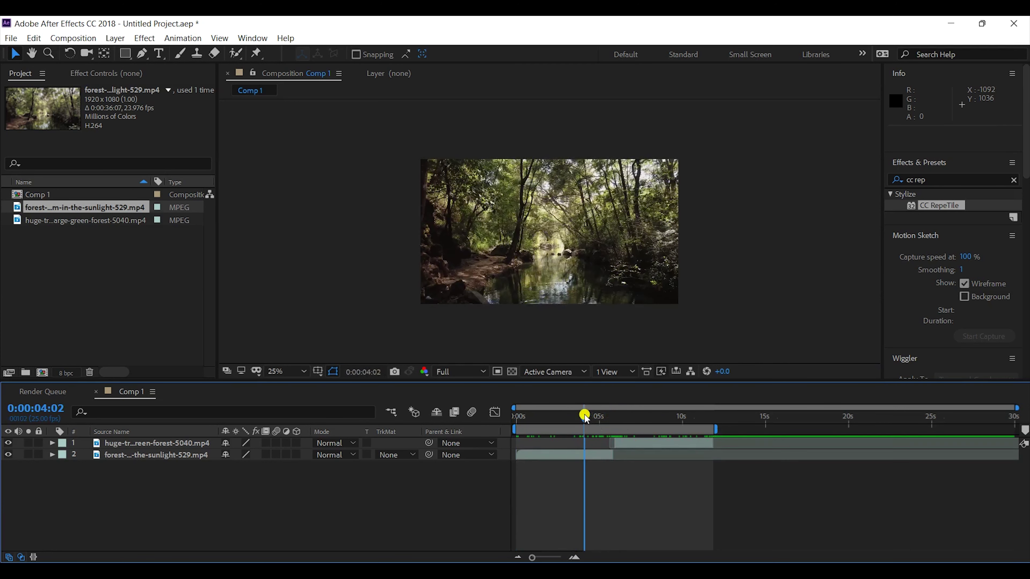
right_click(146, 487)
Add a new adjustment layer, Adjustment Layer 1, above the two forest clips
left_click(121, 519)
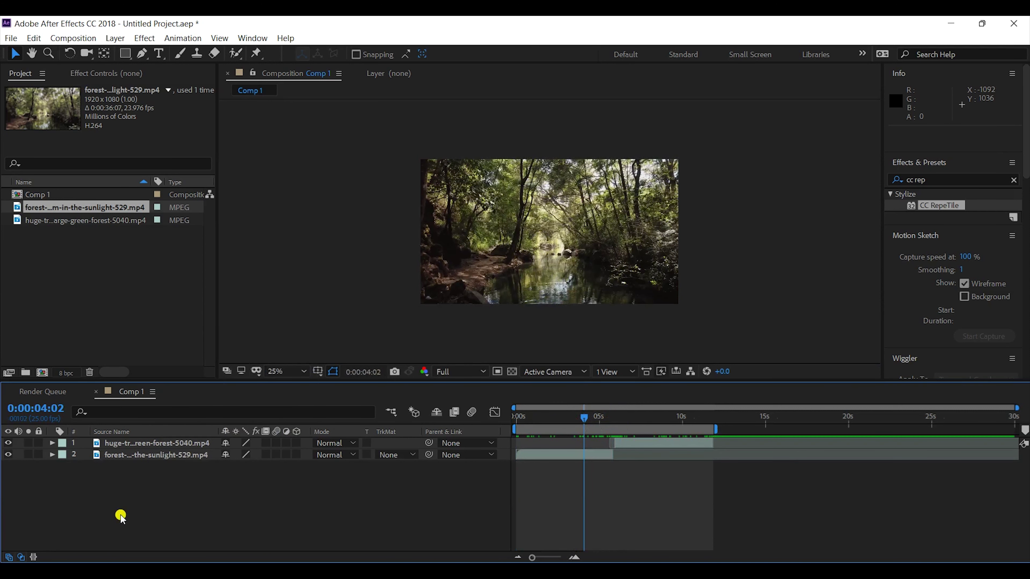
right_click(152, 494)
mouse_move(193, 348)
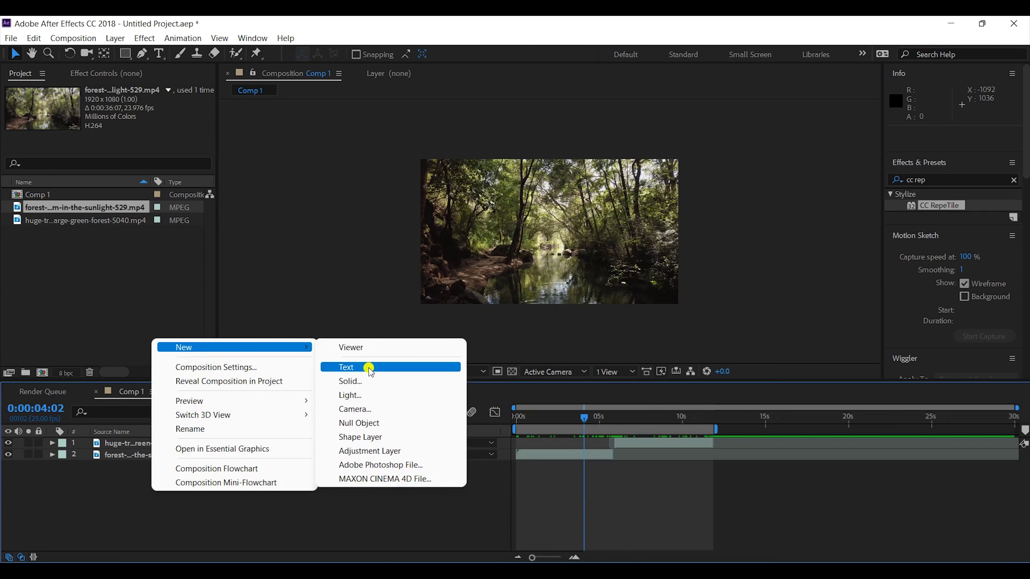
left_click(356, 451)
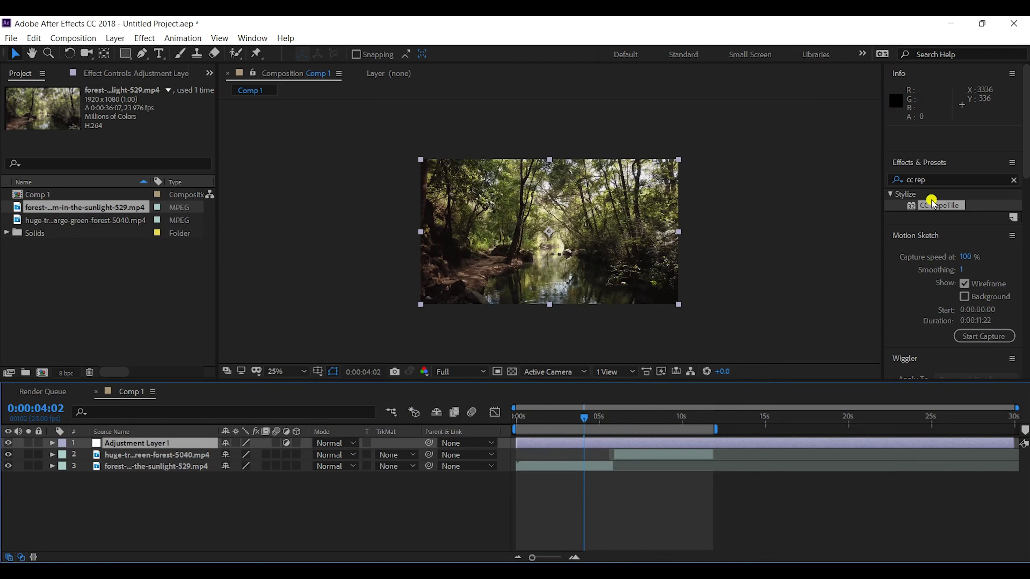
Clear the old Effects & Presets search and search for 'transform'
left_click(933, 180)
key("BackSpace")
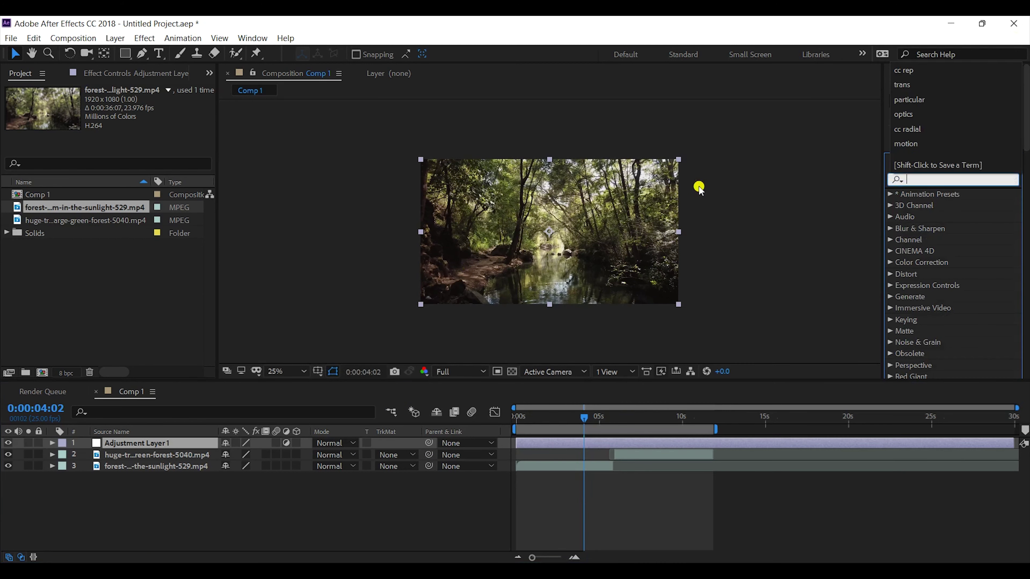
type("trans")
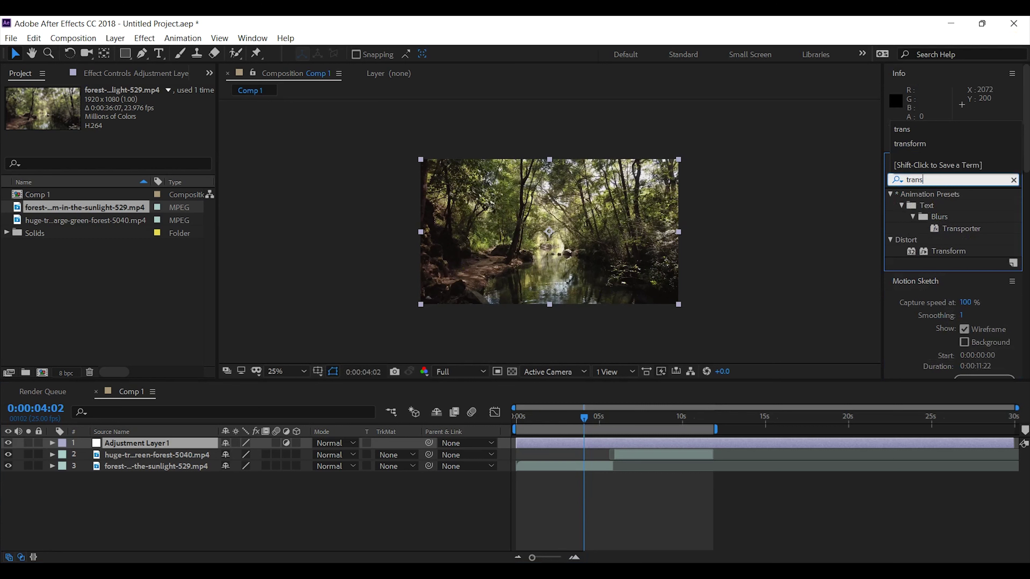
type("form")
Apply the Transform effect to Adjustment Layer 1 and try shifting its Position X
left_click(919, 244)
left_click_drag(953, 205, 584, 443)
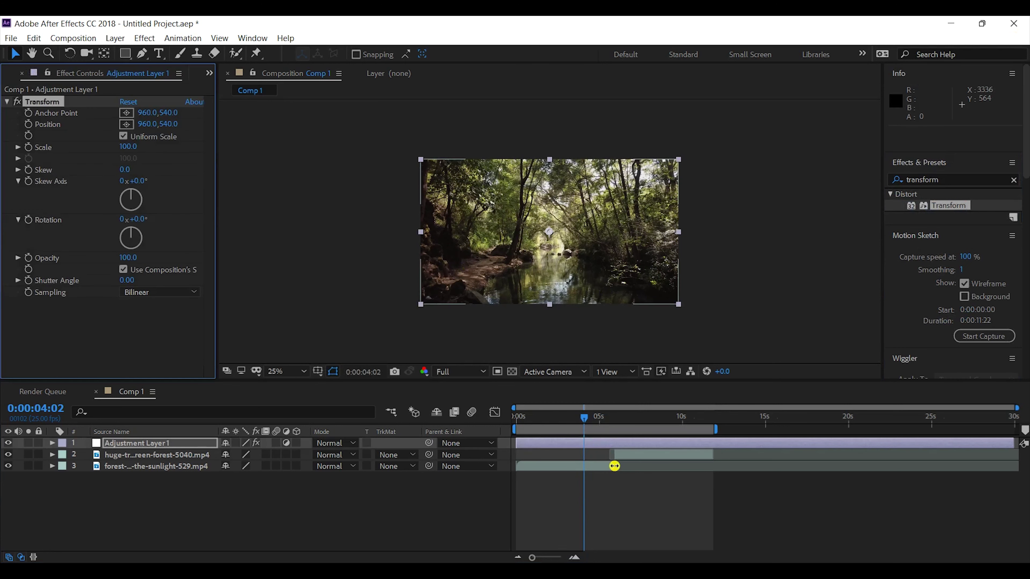
left_click_drag(147, 125, 71, 161)
left_click_drag(146, 127, 310, 136)
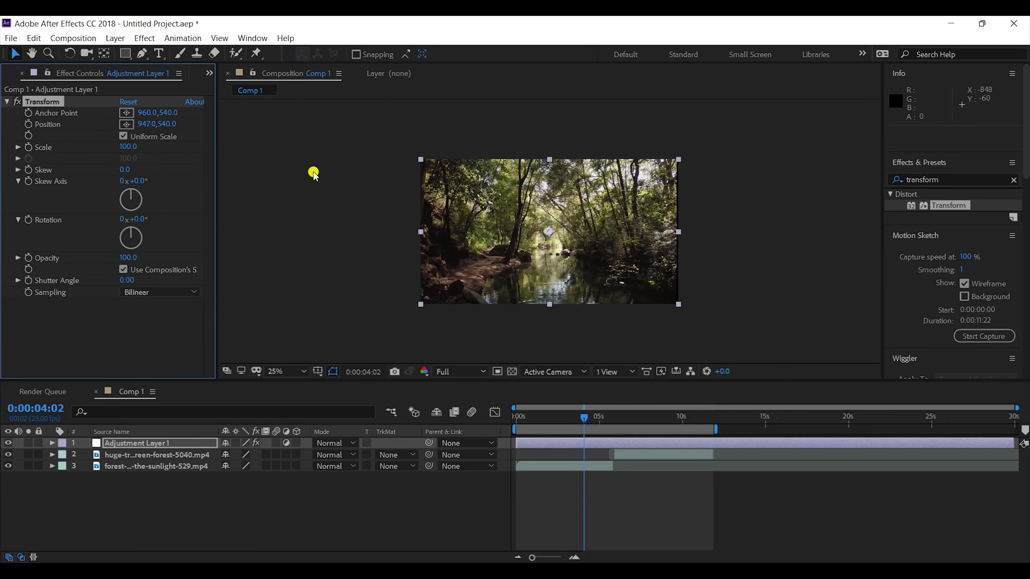
Inspect the clip layers around 0:00:04–0:00:05, then reselect Adjustment Layer 1 at 0:00:03:23
left_click(588, 418)
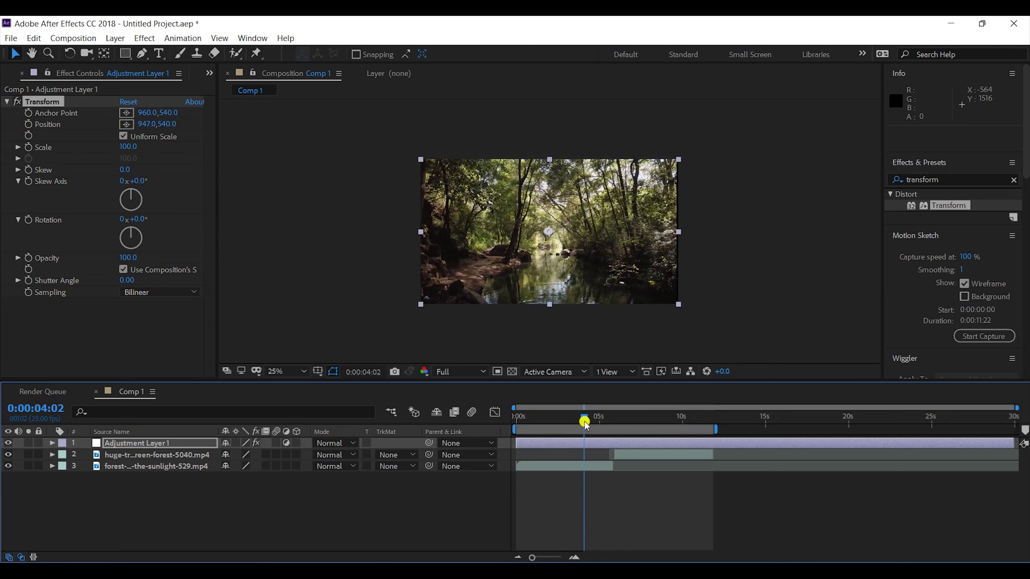
left_click(157, 455)
left_click(155, 467)
left_click(156, 456)
left_click(156, 466)
mouse_move(586, 426)
left_mouse_down()
mouse_move(595, 416)
mouse_move(604, 462)
mouse_move(603, 421)
mouse_move(661, 417)
mouse_move(595, 418)
left_mouse_up()
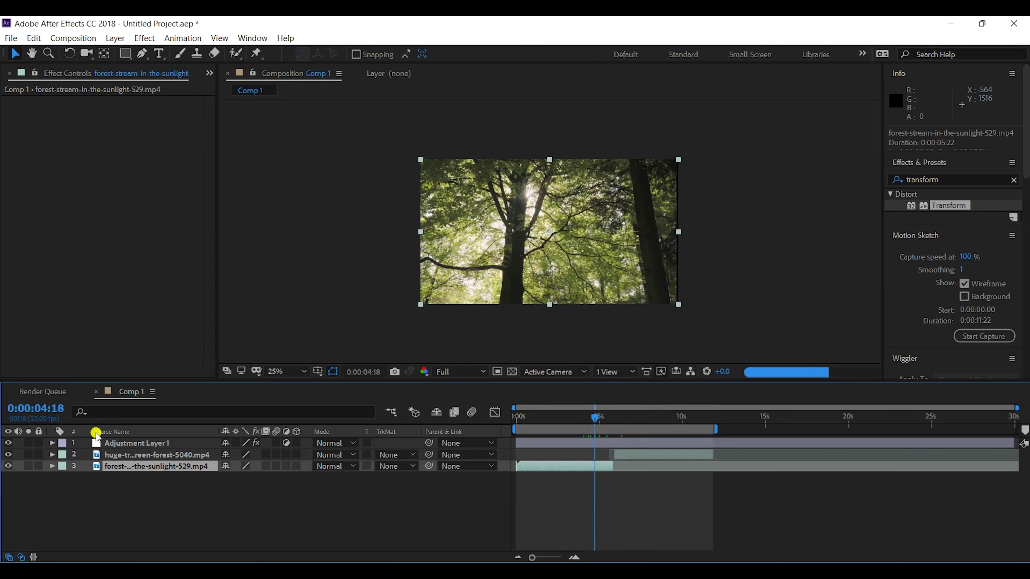
left_click(124, 443)
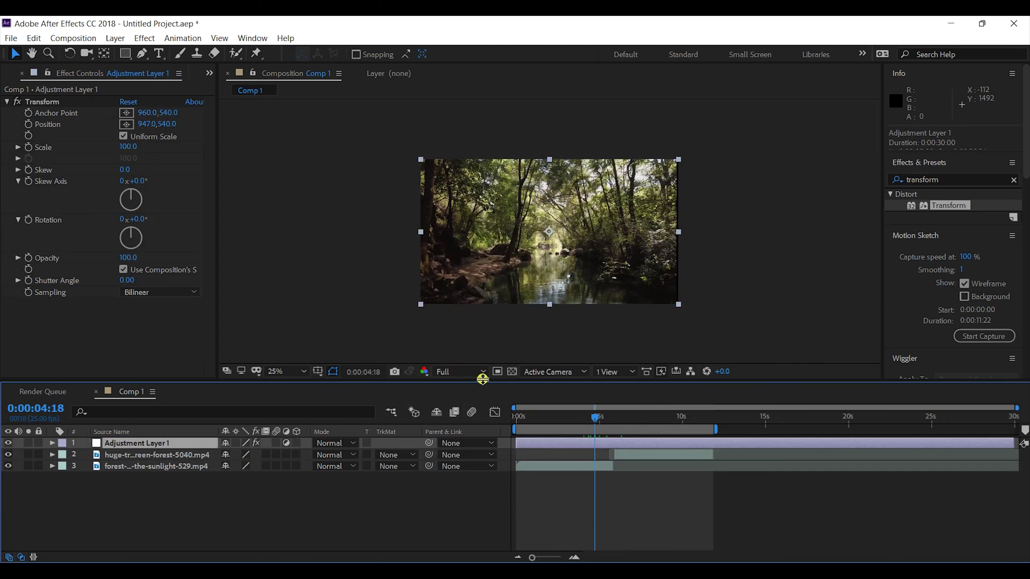
left_click_drag(572, 414, 581, 415)
left_click(949, 179)
Search 'cc repe', apply CC RepeTile to Adjustment Layer 1, and lower Position X to -175
key("BackSpace")
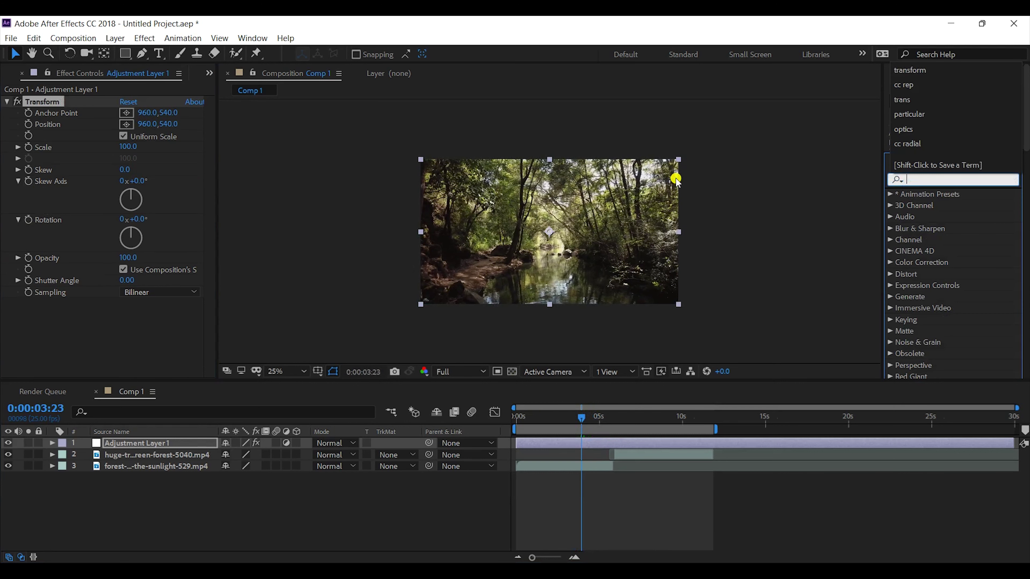
type("cc repe")
left_click(940, 206)
left_click_drag(942, 209, 147, 444)
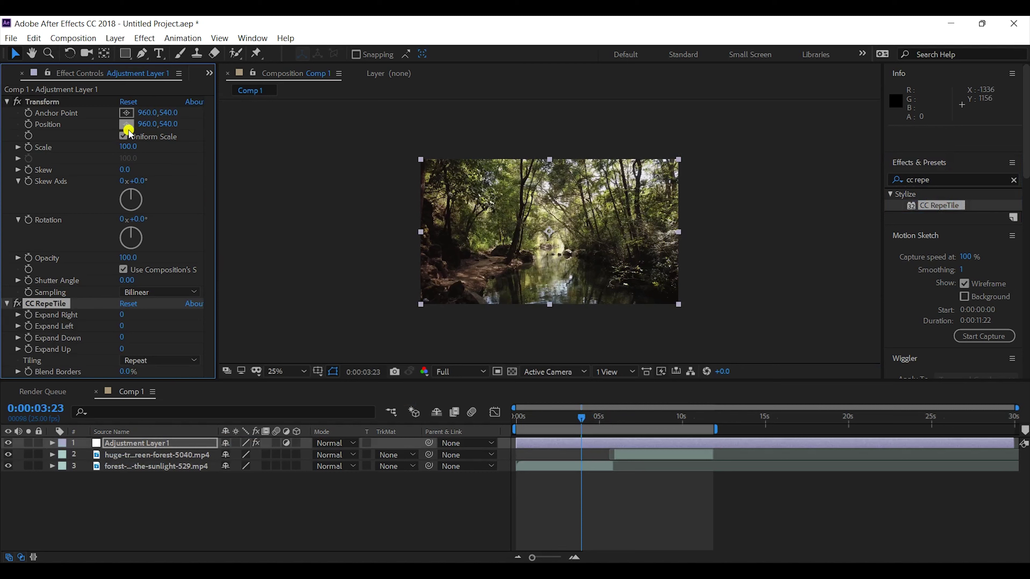
left_click_drag(150, 123, 3, 129)
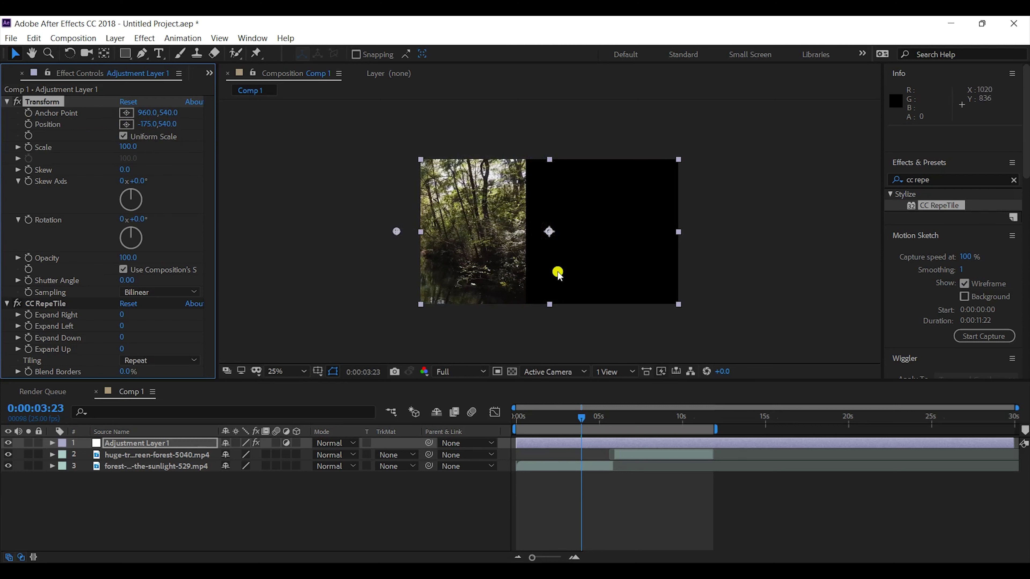
Drag Transform Position X down to -972 and raise CC RepeTile Expand Right to 2712
left_click_drag(148, 123, 81, 172)
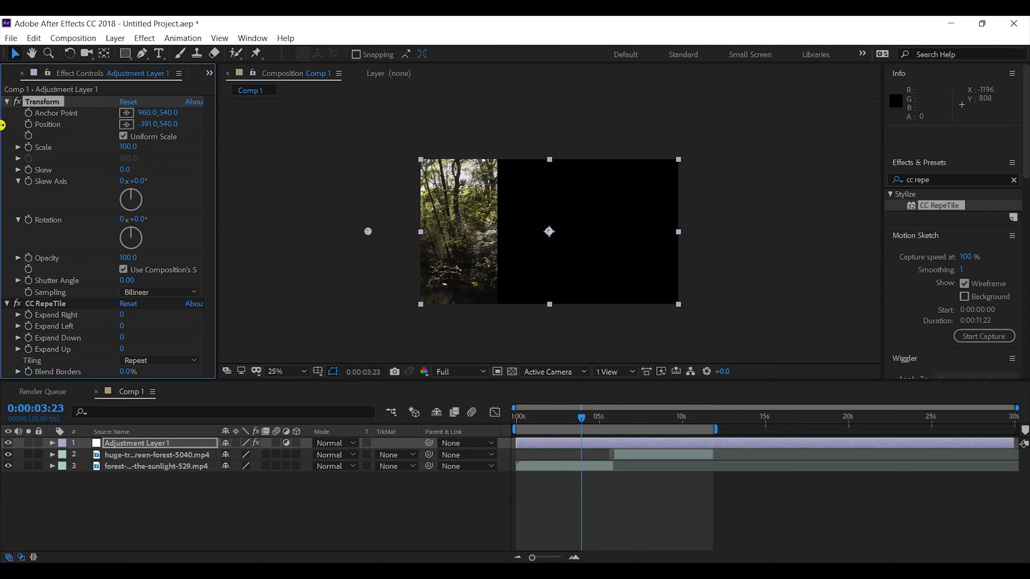
left_click_drag(147, 127, 32, 119)
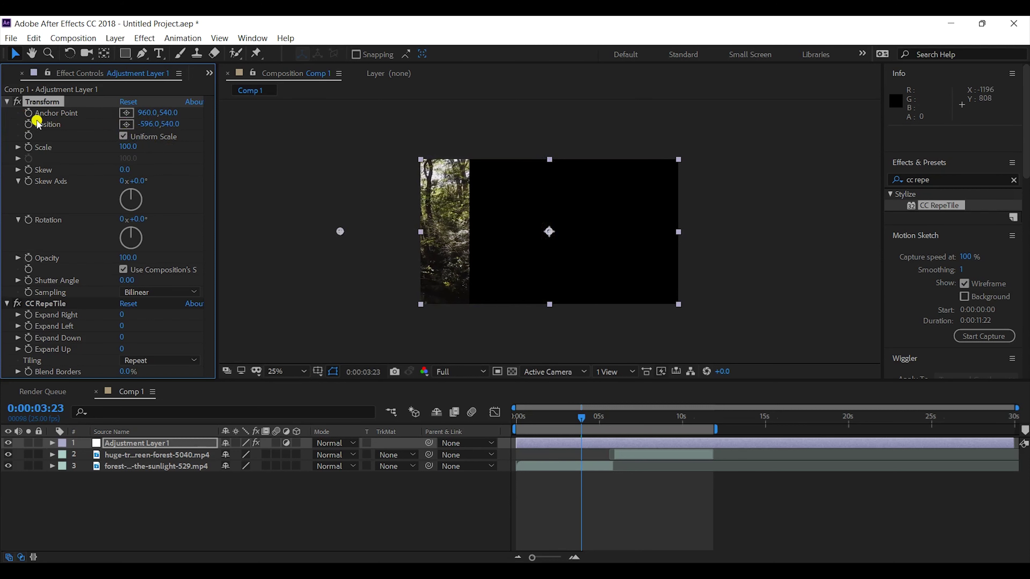
left_click_drag(154, 120, 24, 118)
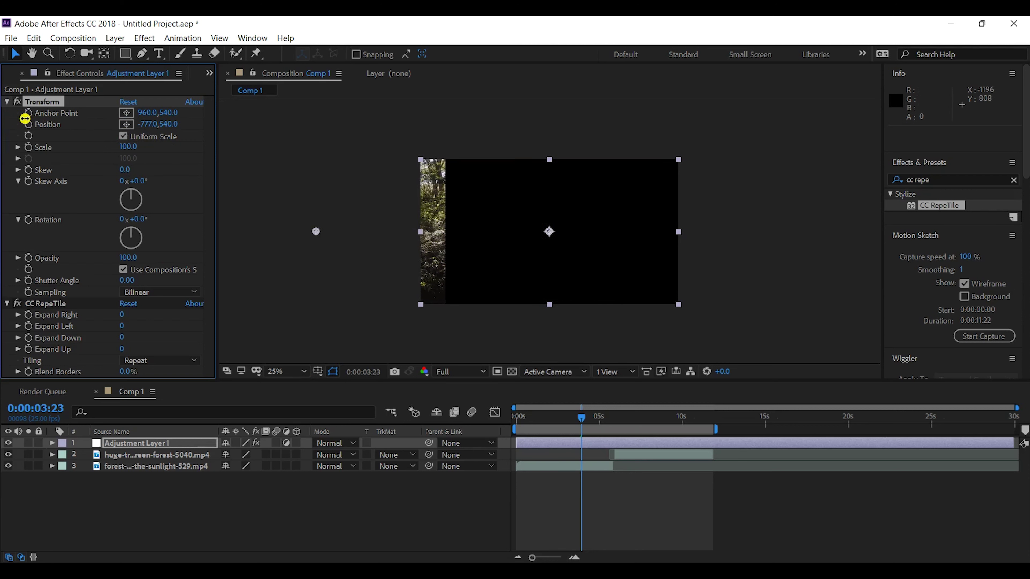
left_click_drag(144, 130, 2, 113)
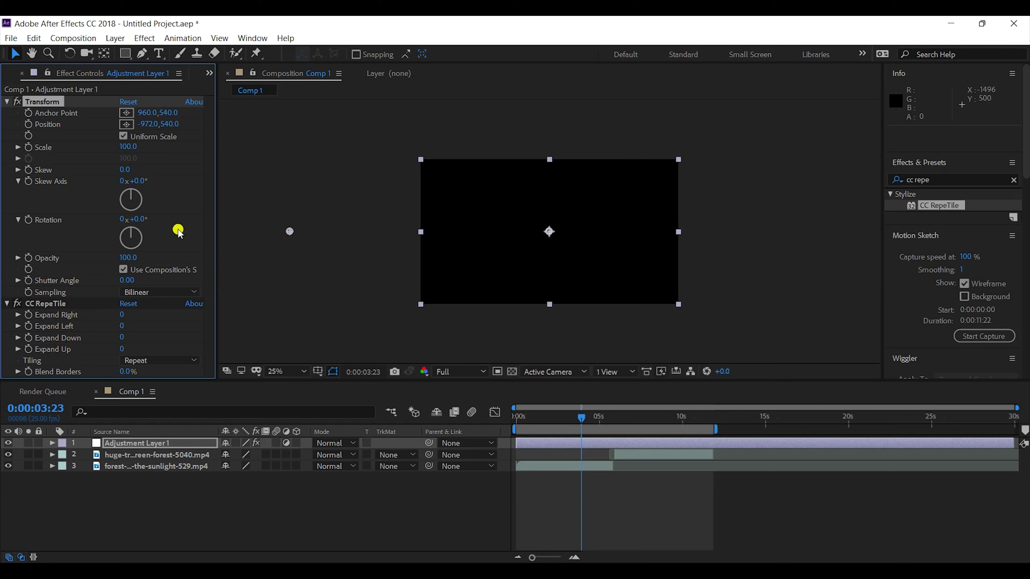
left_click_drag(122, 318, 621, 306)
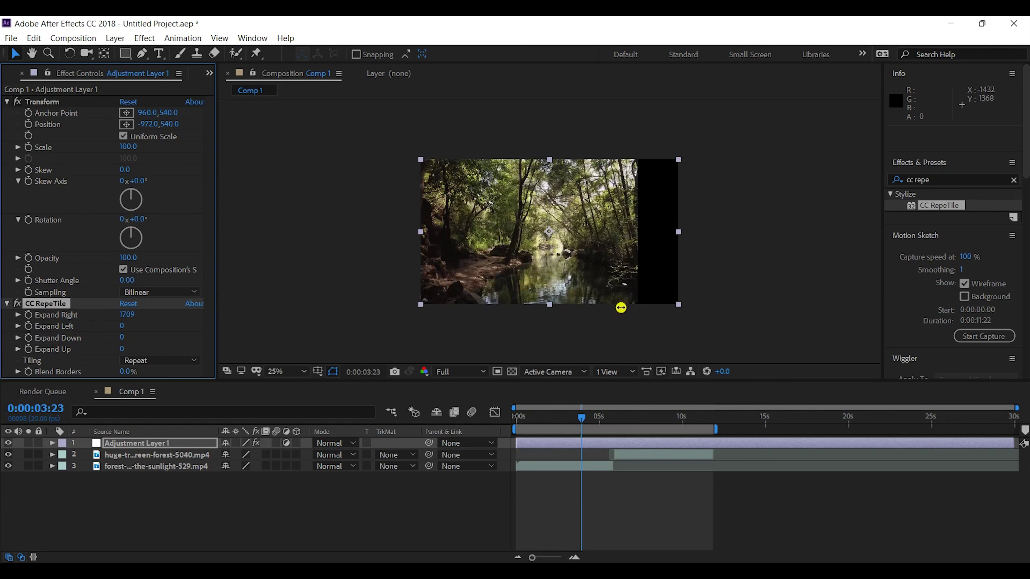
left_click(629, 417)
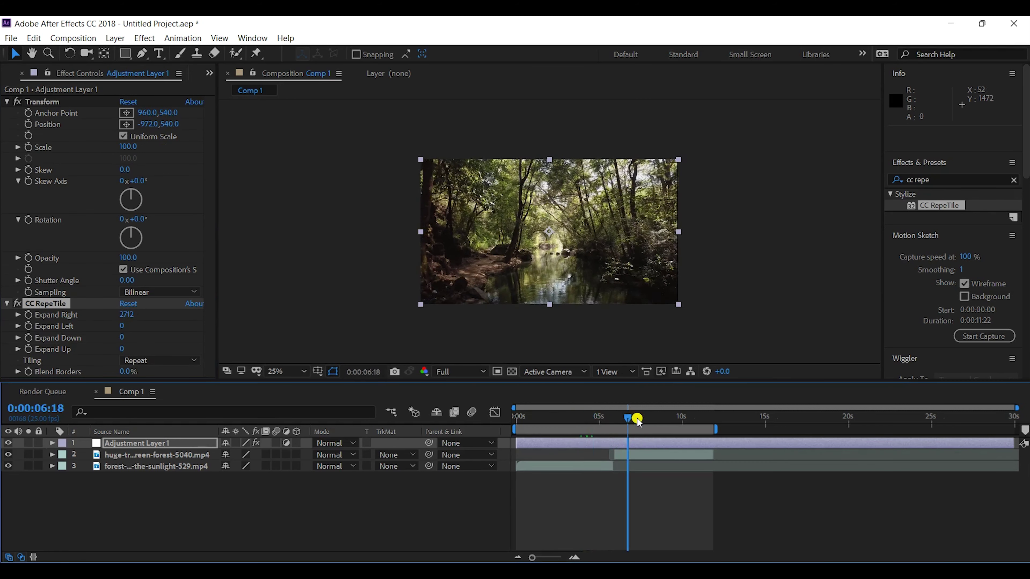
At 0:00:08:01, keyframe Transform Position X at -967 and reveal the Position keyframes
left_click(28, 124)
left_click_drag(607, 416, 650, 417)
left_click_drag(88, 125, 37, 134)
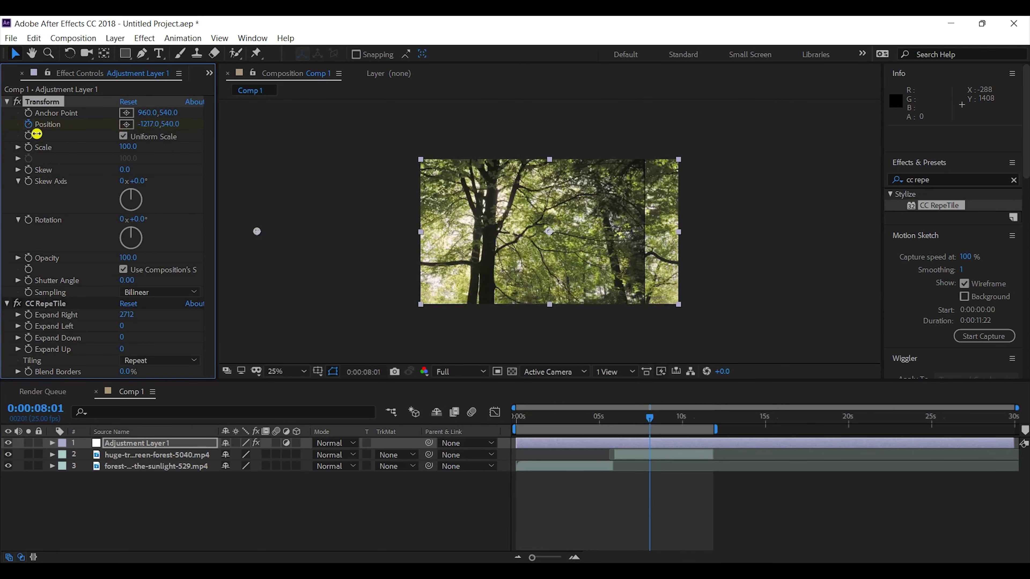
left_click_drag(115, 134, 42, 204)
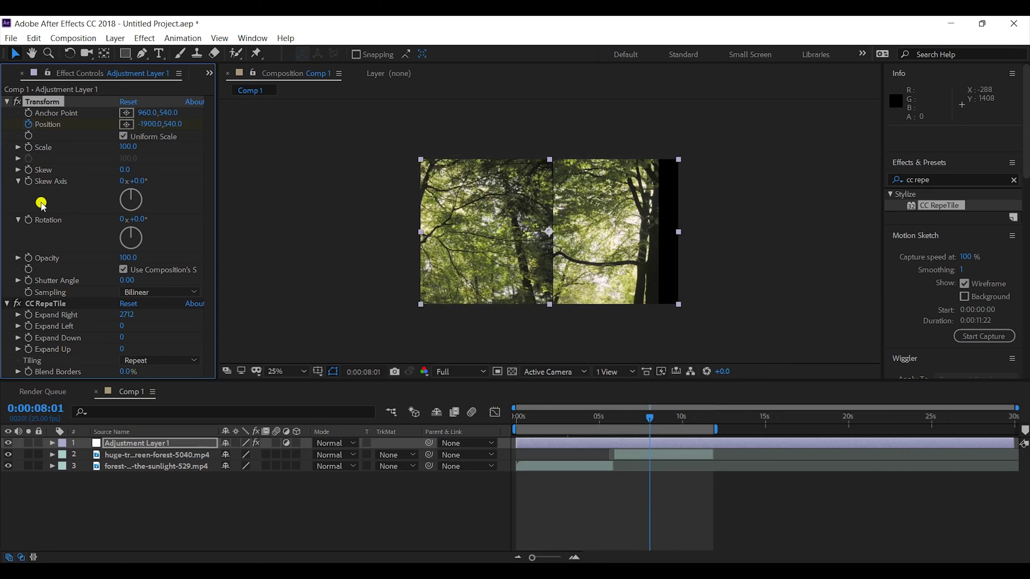
key("ctrl+z")
key("u")
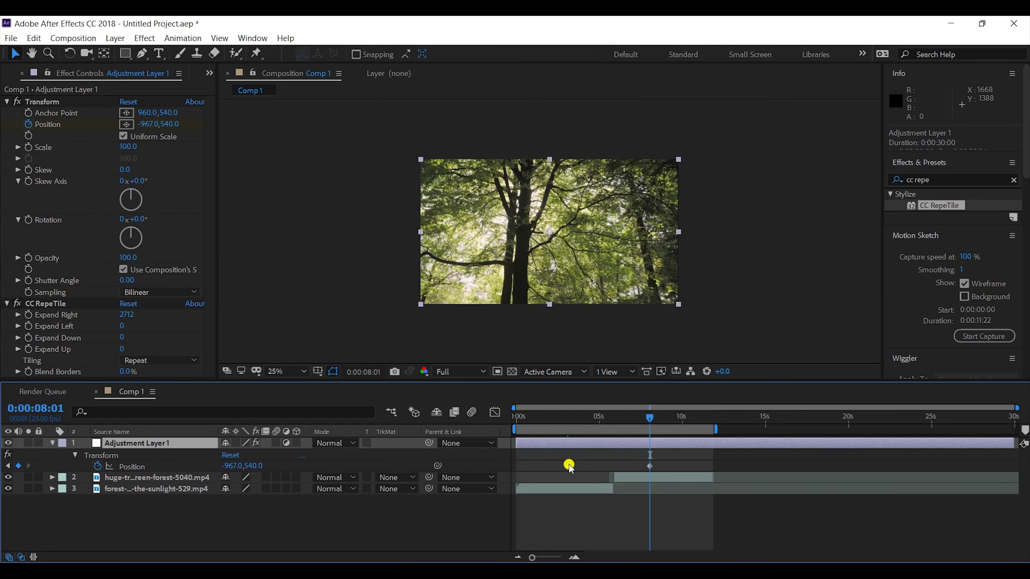
Retime the Position keyframe and enable motion blur on the layer and the composition
left_click(582, 467)
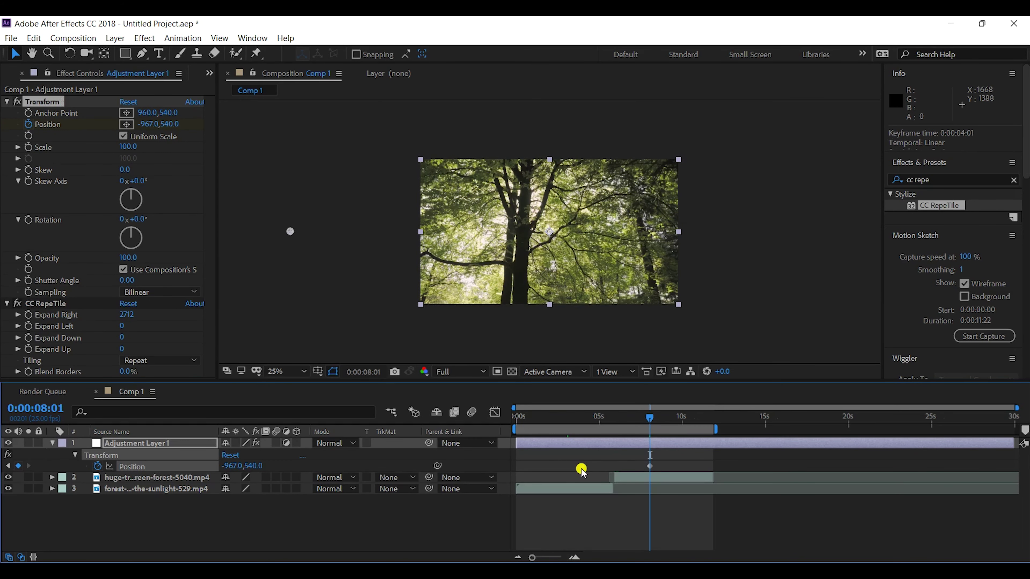
left_click_drag(634, 465, 586, 468)
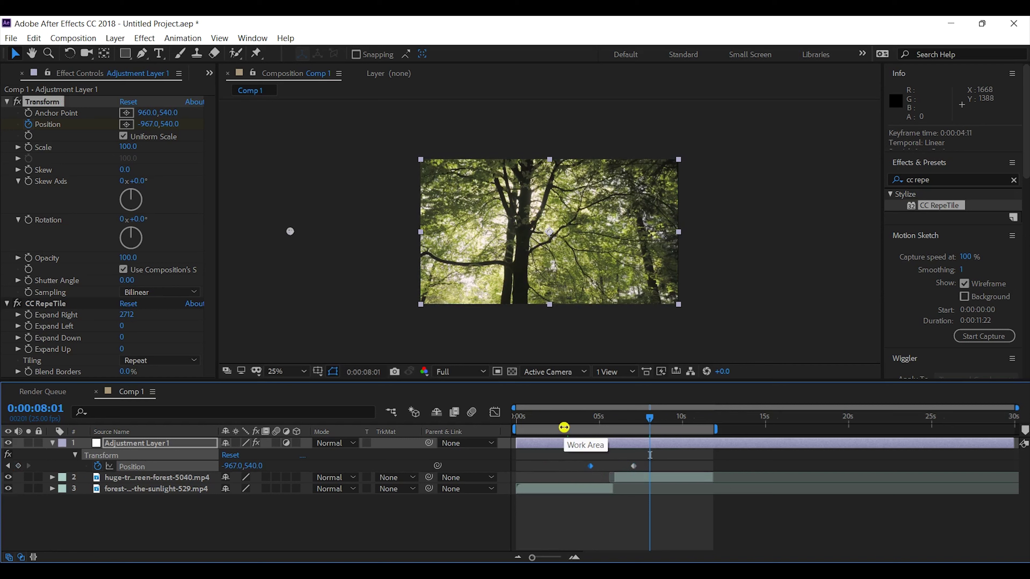
left_click_drag(564, 420, 584, 420)
left_click_drag(276, 444, 274, 487)
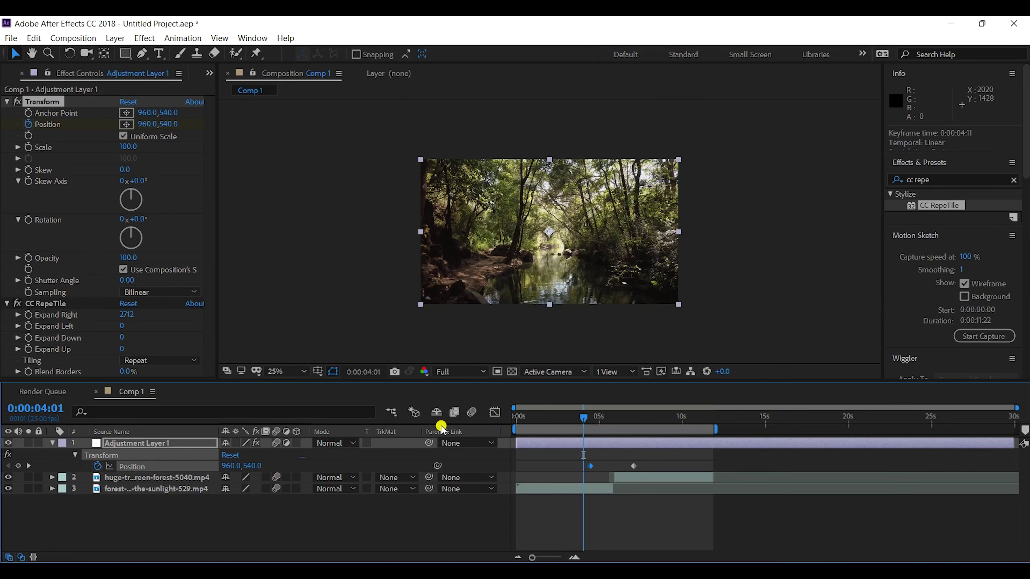
left_click(472, 412)
Preview the slide transition starting from 0:00:02:08
left_click(554, 419)
key("space")
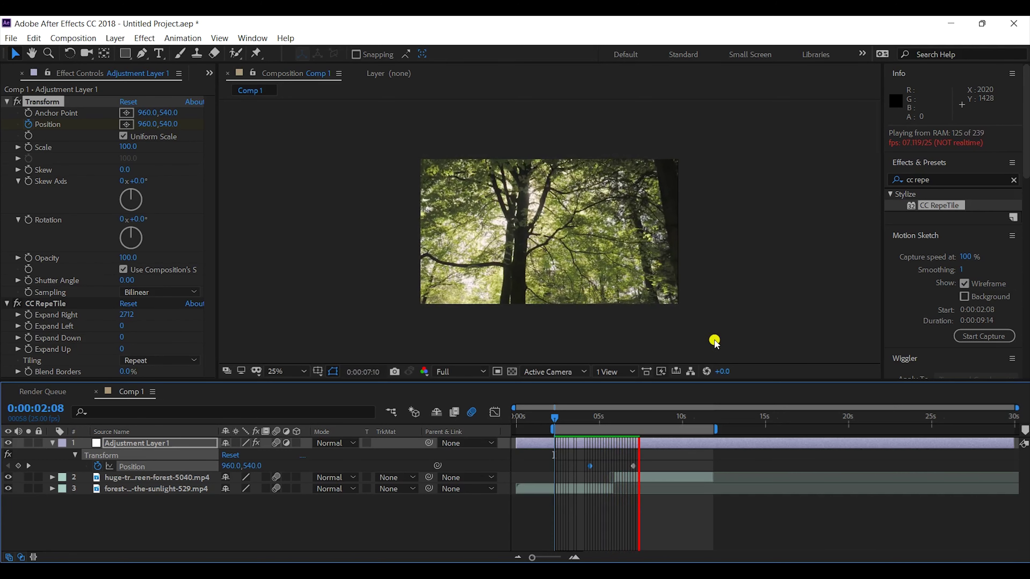
left_click(600, 443)
left_click_drag(600, 423, 615, 421)
scroll(642, 471, "up", 5)
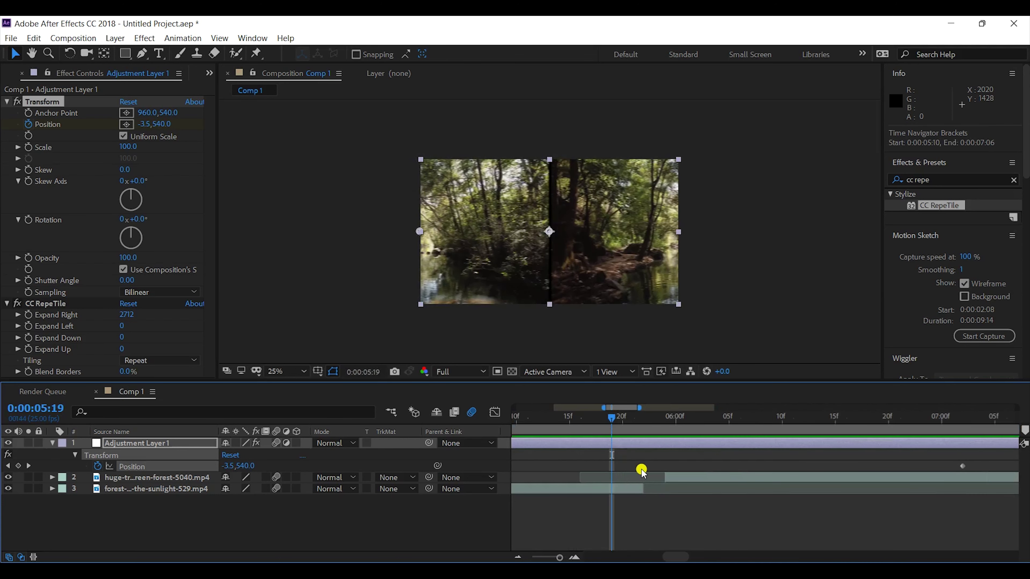
Shift the huge-trees clip four frames earlier in the timeline
left_click_drag(689, 478, 670, 477)
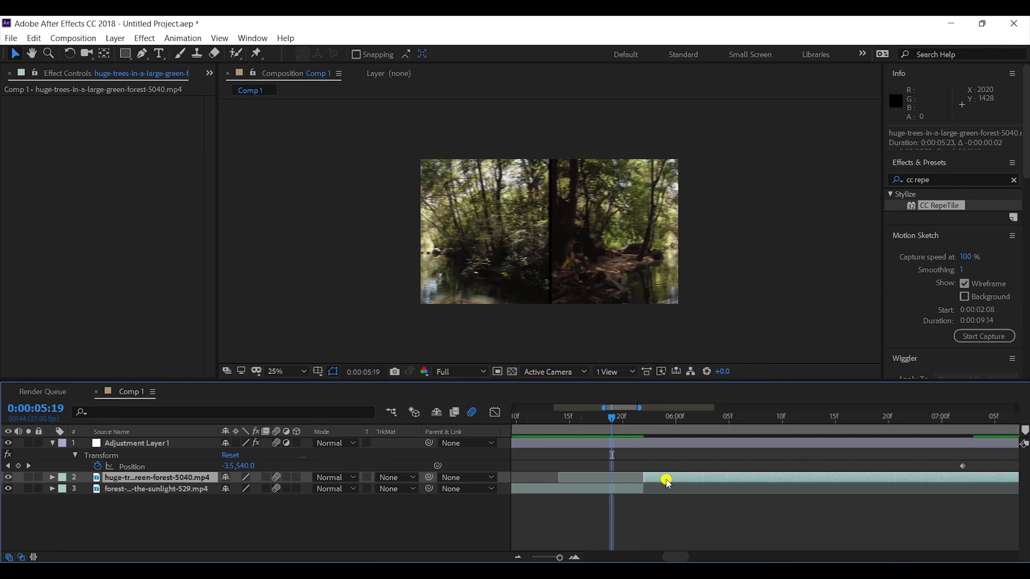
left_click_drag(669, 480, 627, 482)
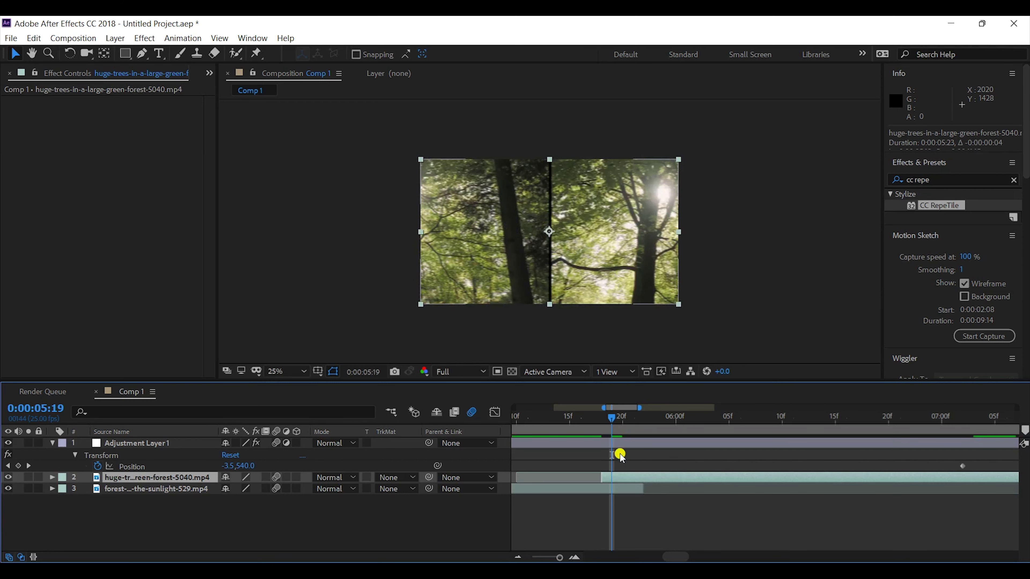
mouse_move(613, 417)
left_mouse_down()
mouse_move(681, 422)
mouse_move(600, 426)
left_mouse_up()
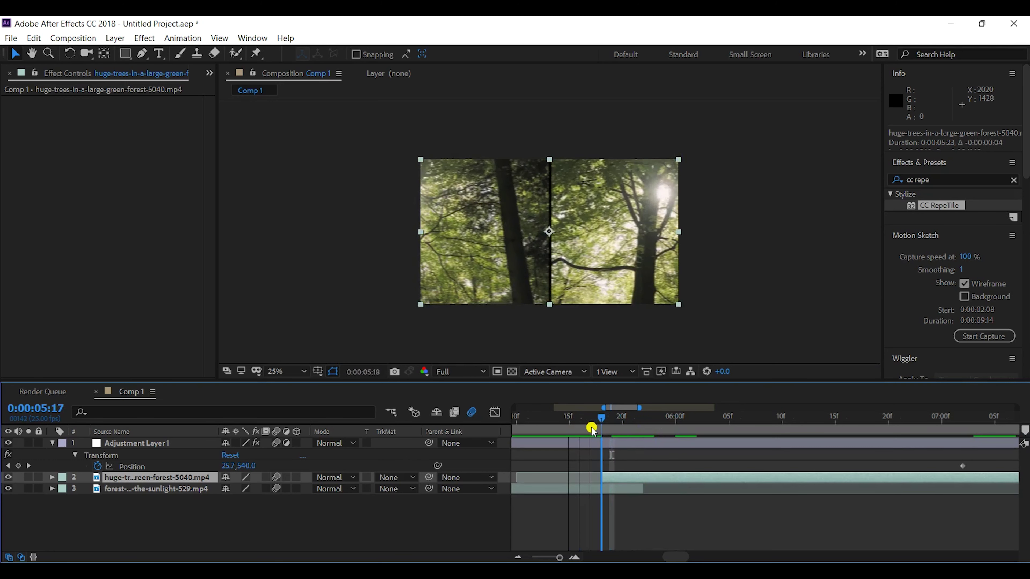
Keyframe the clip's Opacity from 0% at 0:00:05:18 to 100% at 0:00:05:21
key("t")
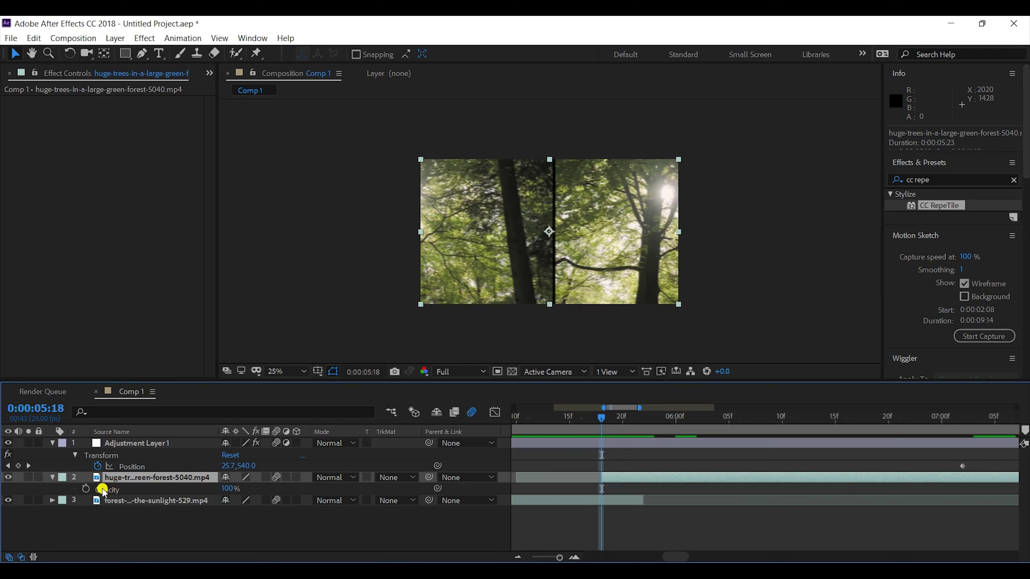
left_click(86, 490)
left_click_drag(602, 490, 633, 490)
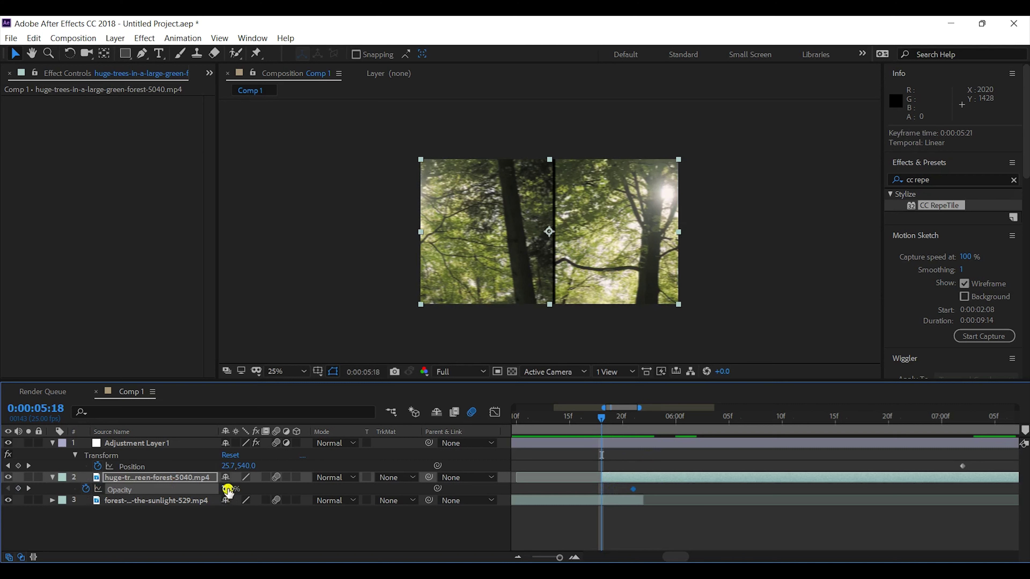
left_click(228, 490)
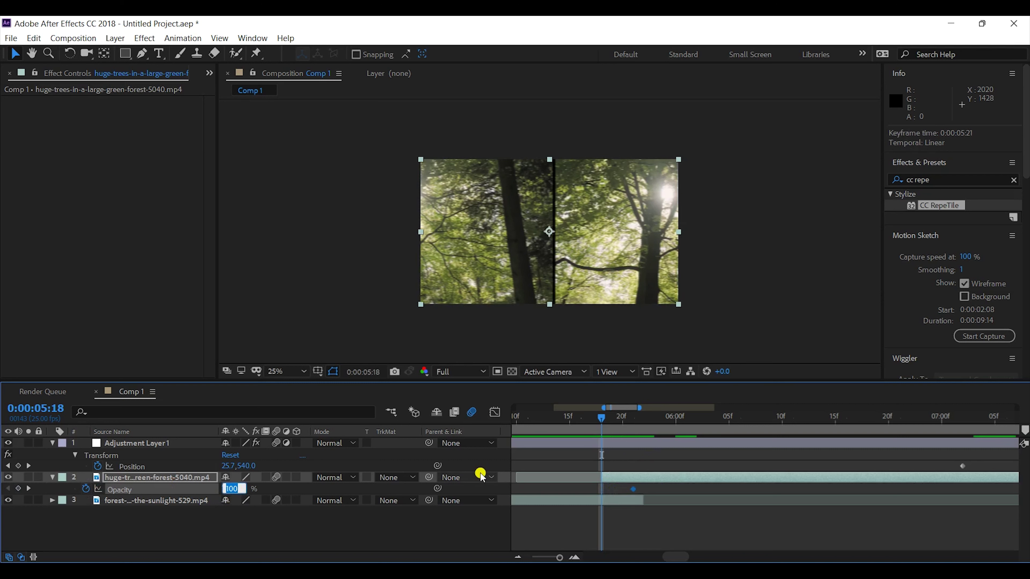
type("0")
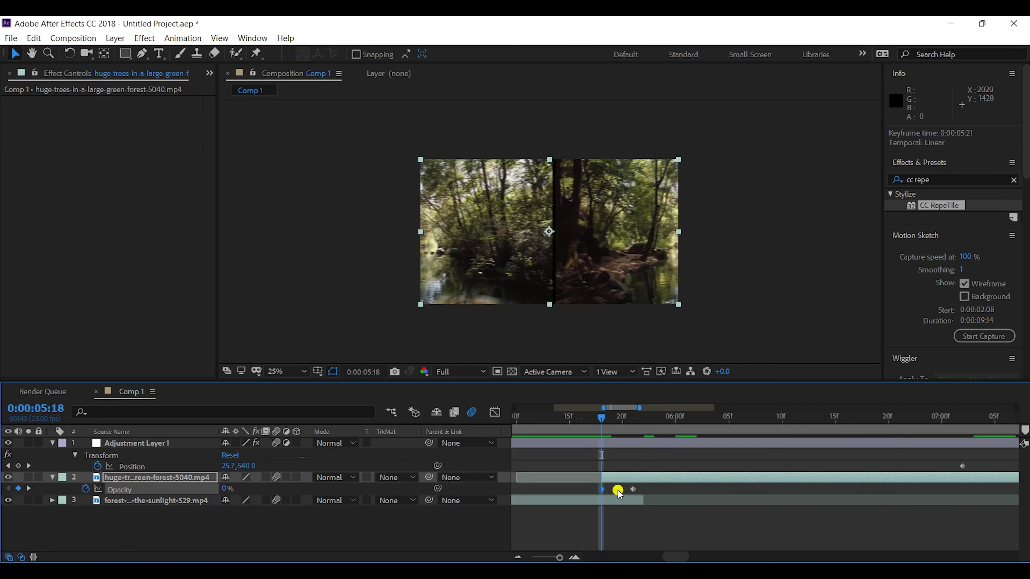
left_click_drag(591, 421, 651, 431)
key("semicolon")
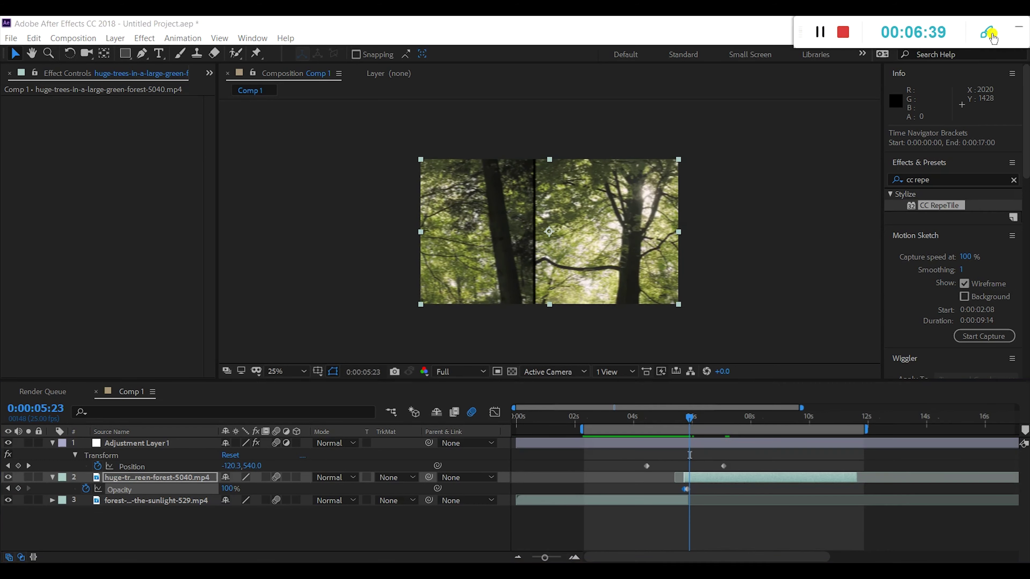
Play a preview of the slide transition and stop just before the clip change
left_click_drag(701, 424, 728, 422)
key("equal")
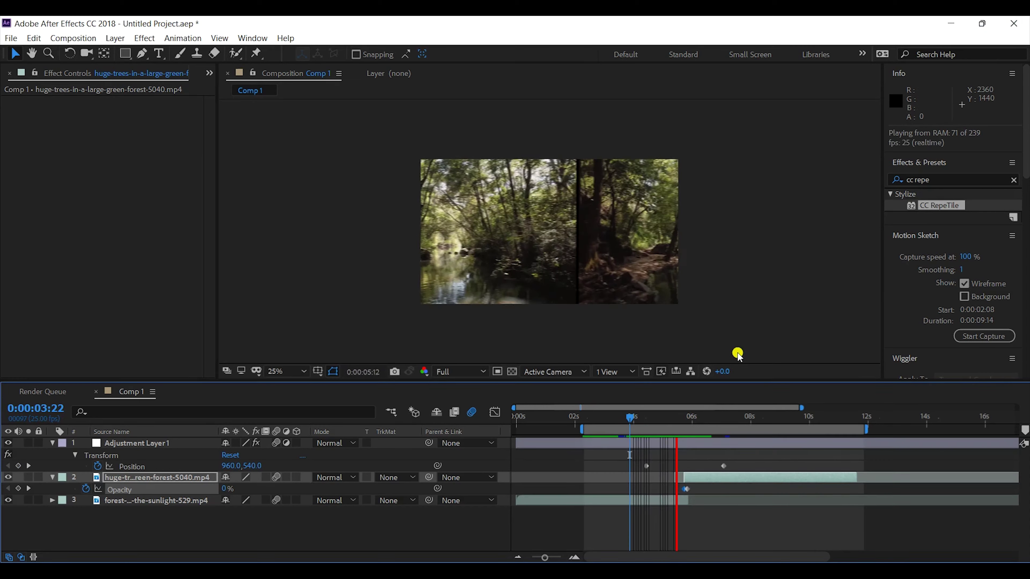
left_click(557, 497)
left_click(588, 477)
key("semicolon")
key("space")
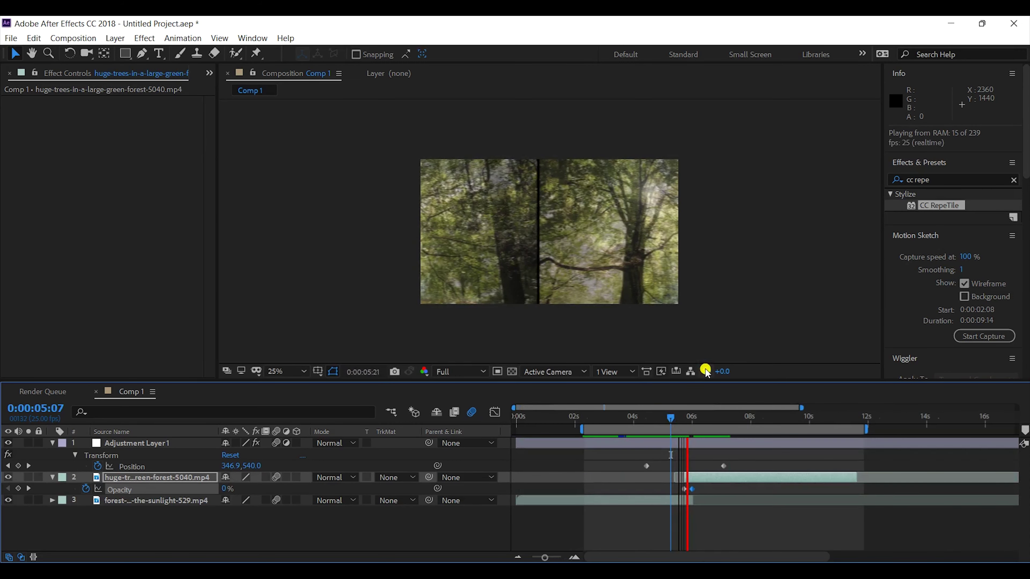
left_click_drag(671, 419, 637, 418)
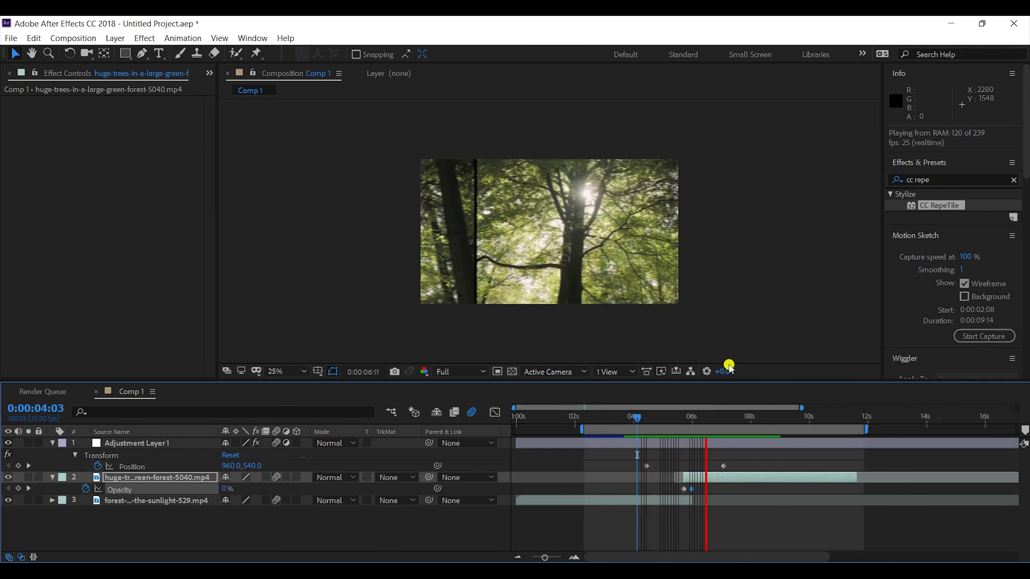
left_click(644, 419)
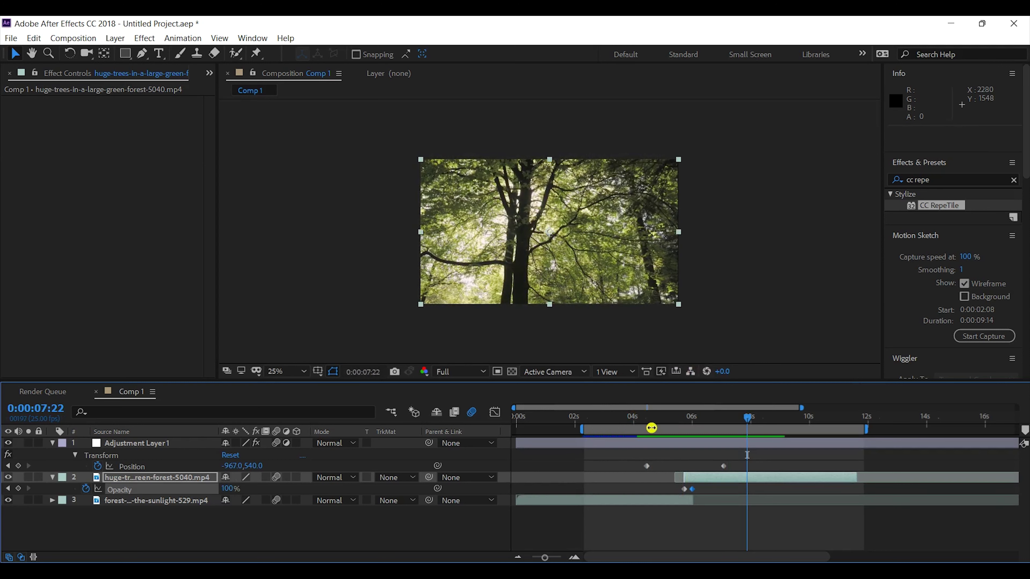
Scrub through to the end of the slide, then bring up the Project panel
left_click_drag(645, 420, 703, 422)
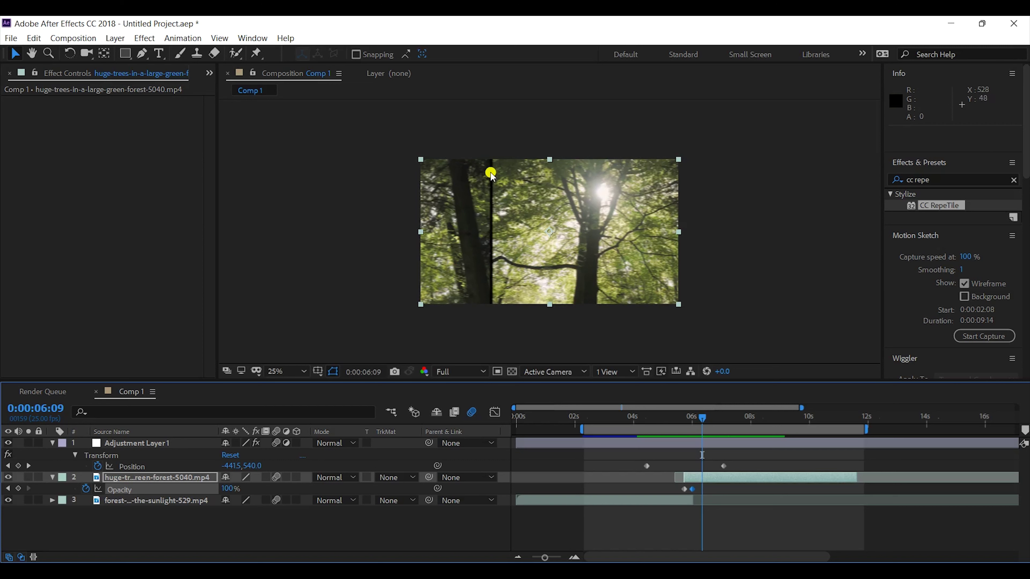
left_click_drag(703, 422, 711, 418)
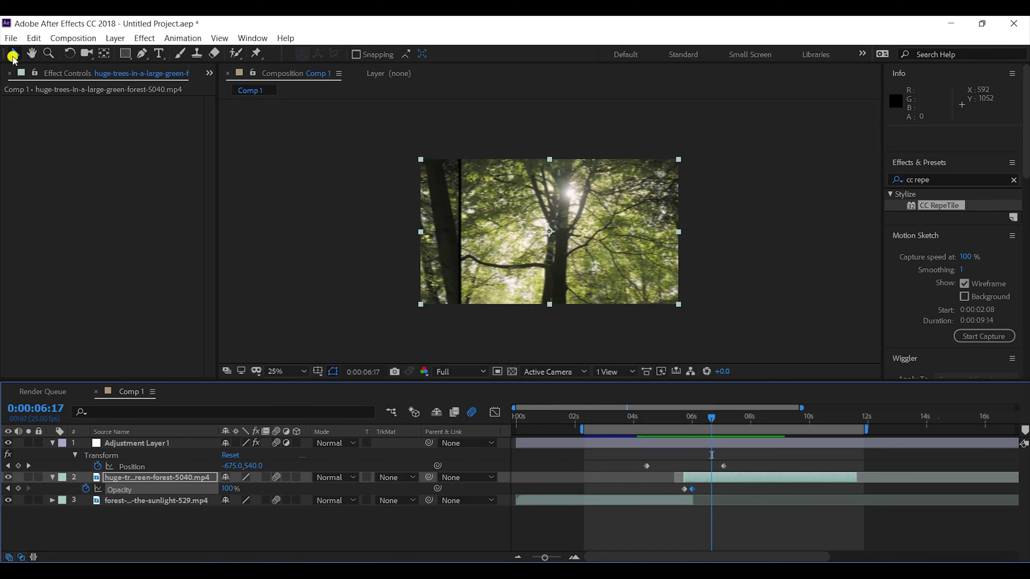
left_click(207, 75)
left_click(239, 96)
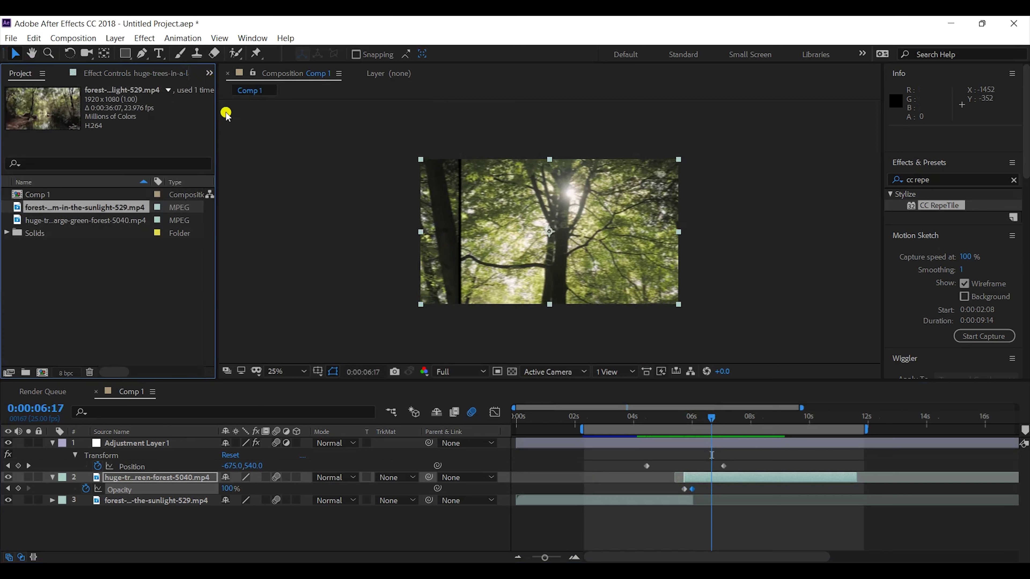
Review Adjustment Layer 1's Transform and CC RepeTile settings mid-transition
left_click(139, 501)
left_click(115, 443)
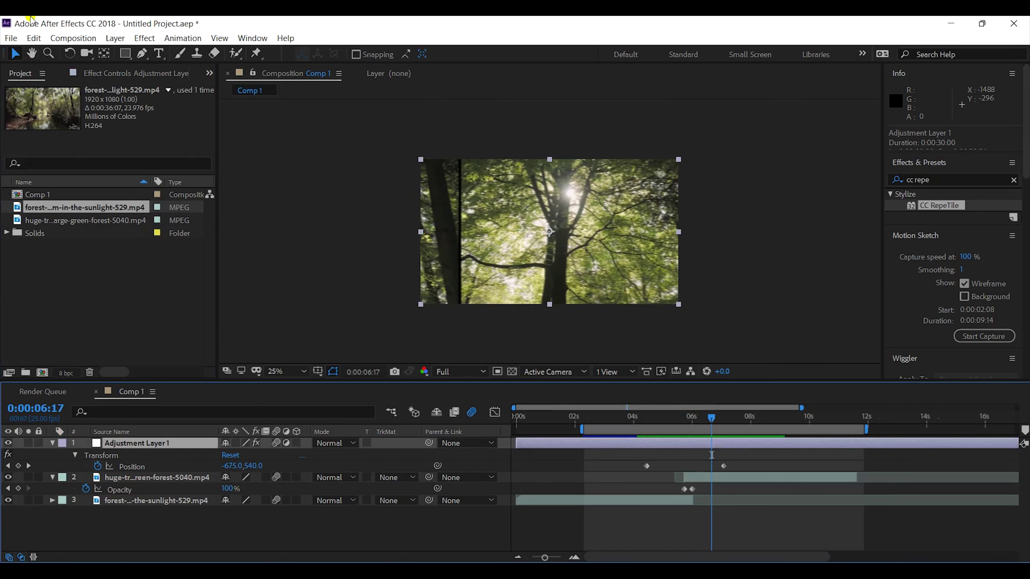
left_click(114, 69)
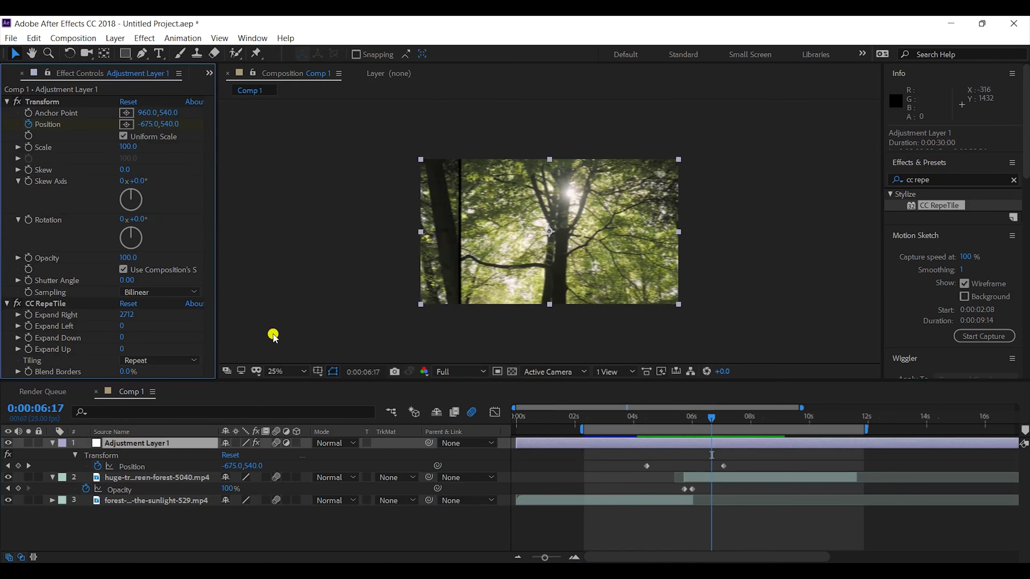
mouse_move(663, 415)
left_mouse_down()
mouse_move(623, 416)
mouse_move(675, 416)
left_mouse_up()
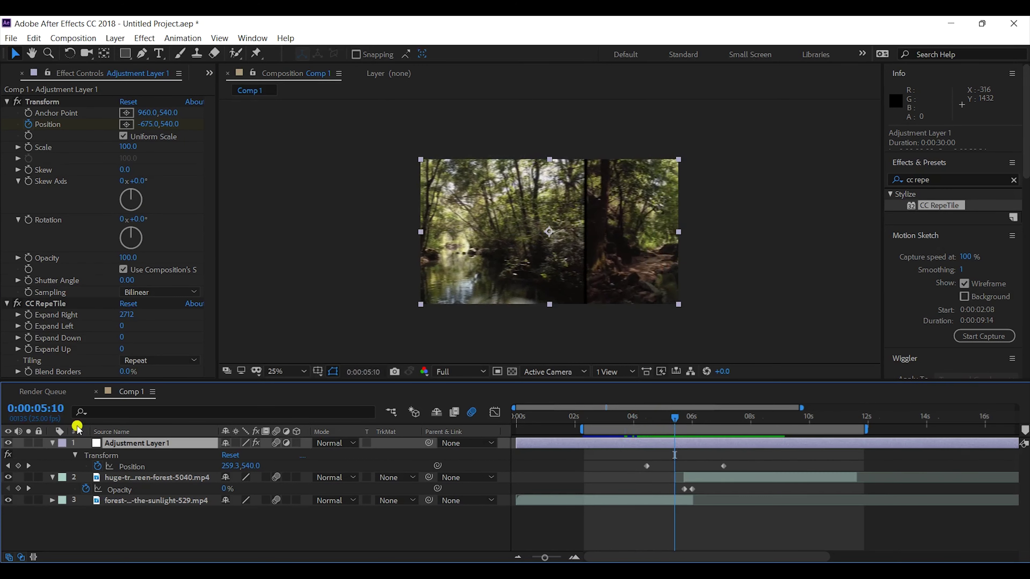
Select the adjustment layer and both forest clips and pre-compose them into Pre-comp 1
left_click(149, 503, "shift")
left_click(134, 502)
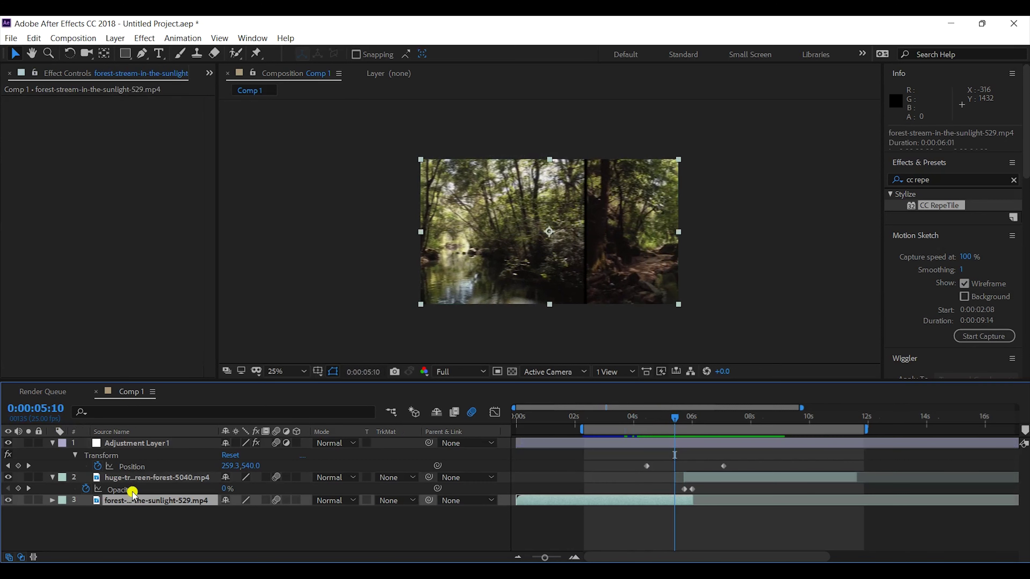
left_click(142, 482, "shift")
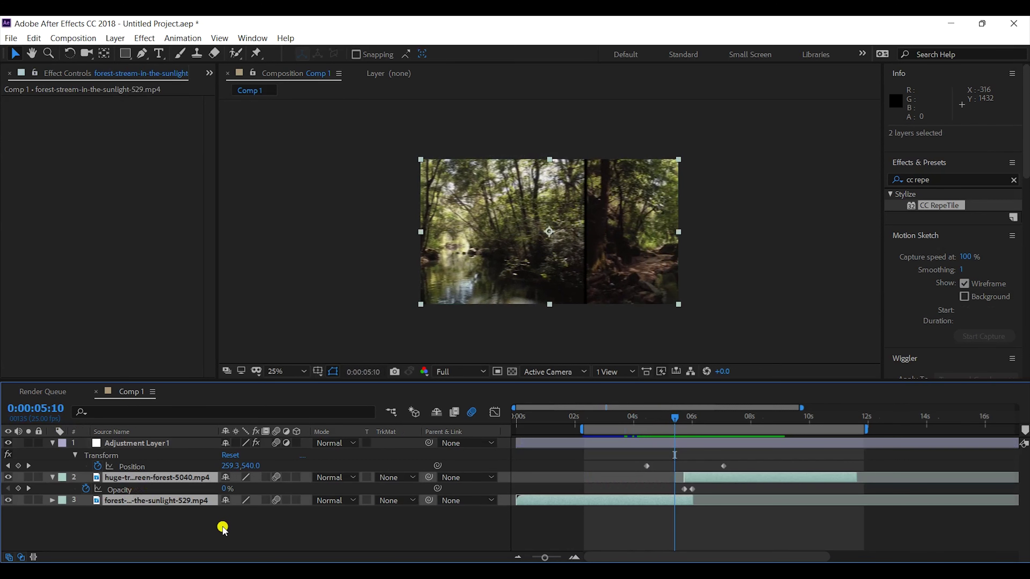
left_click(186, 523)
left_click(173, 502)
left_click(159, 444, "shift")
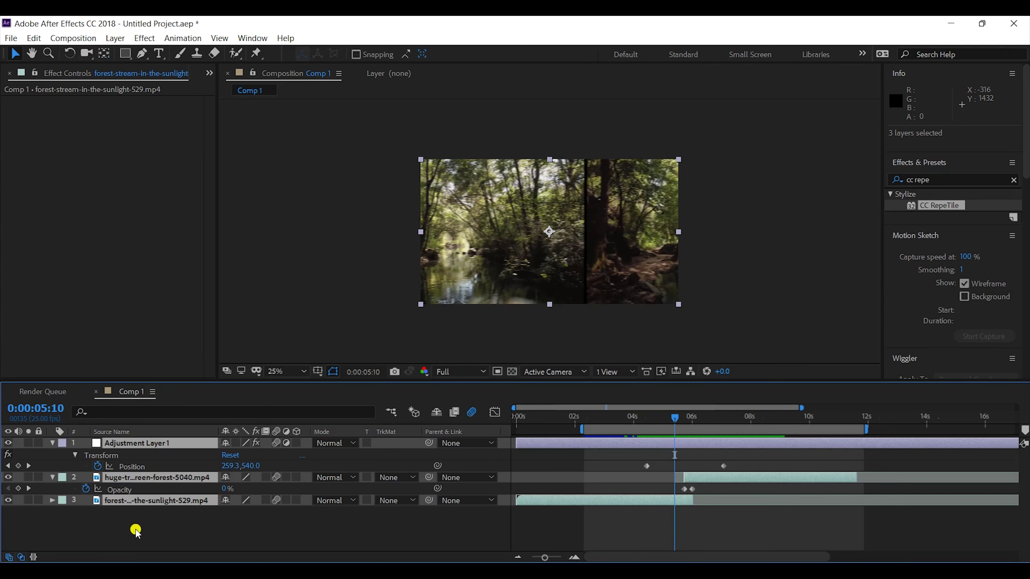
left_click(115, 40)
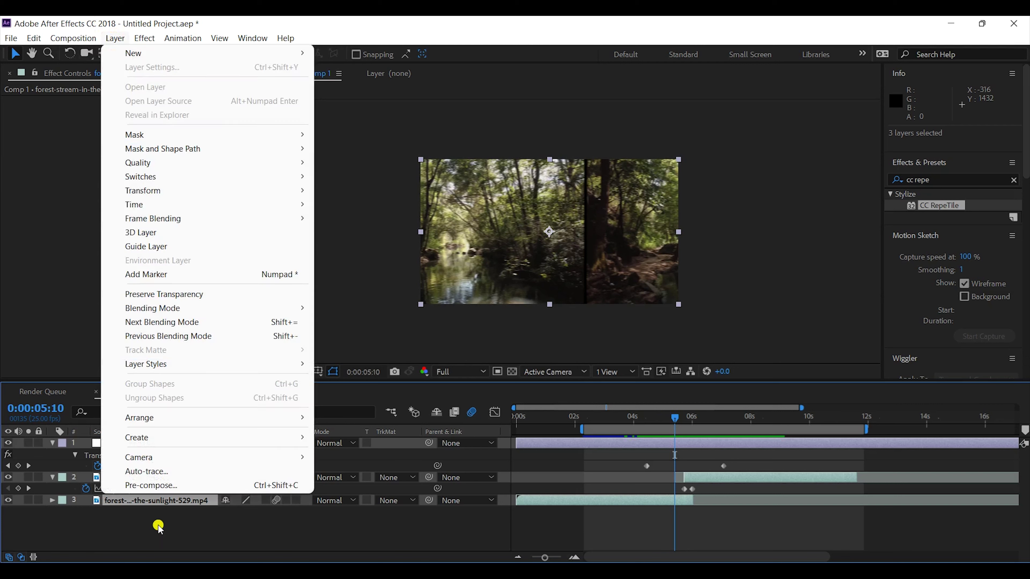
left_click(165, 486)
key("Return")
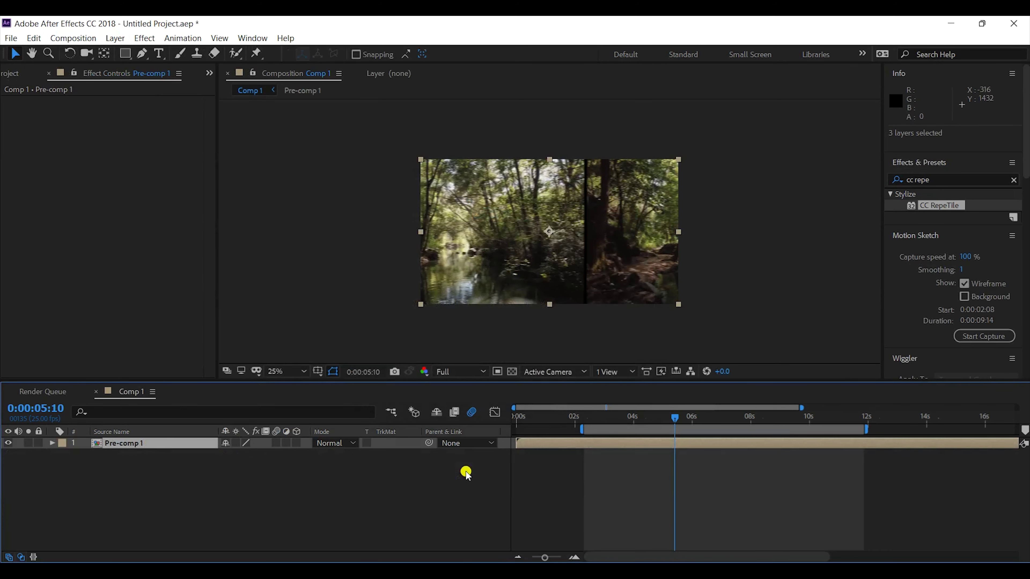
Paste the two forest clips into Comp 1 and move them below Pre-comp 1
left_click(211, 477)
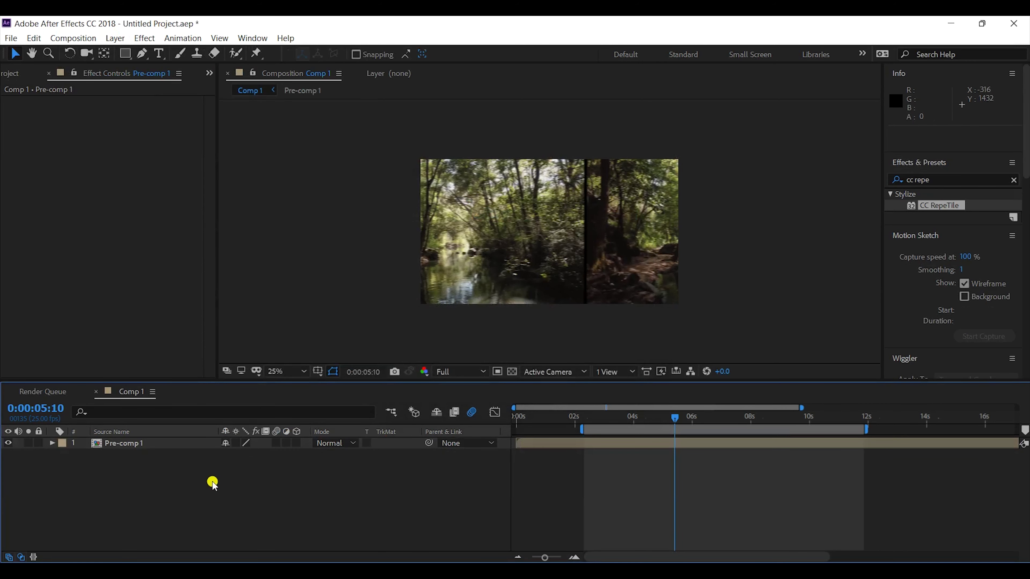
key("ctrl+v")
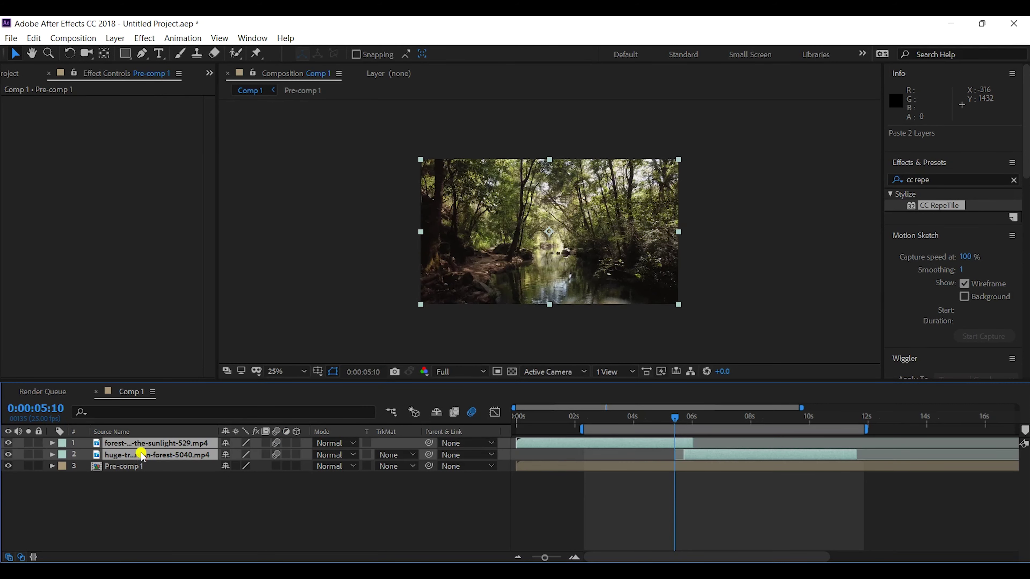
left_click_drag(142, 456, 138, 485)
left_click(138, 490)
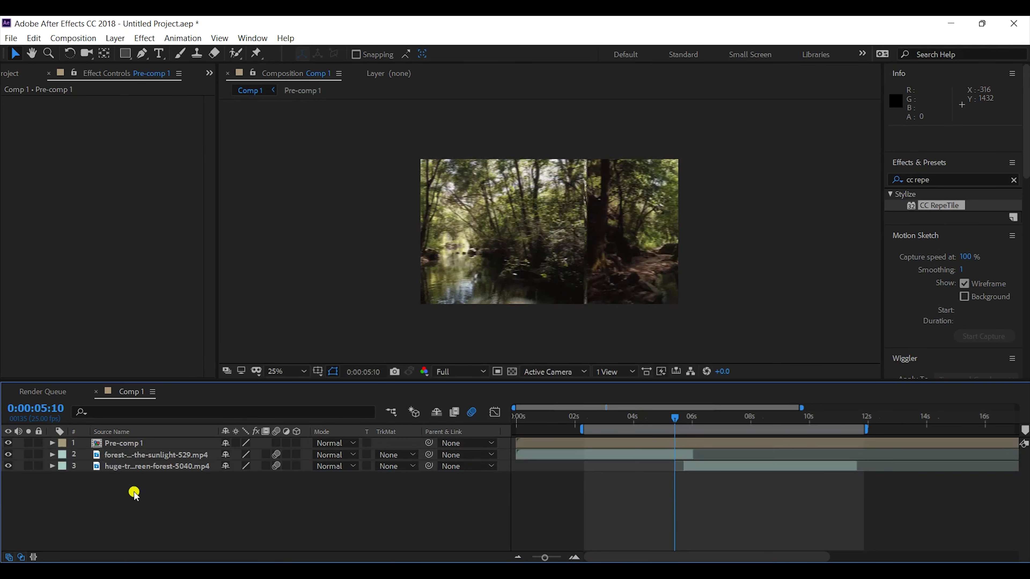
Select Pre-comp 1 in Comp 1 and scrub through the nested transition to its start
left_click(134, 444)
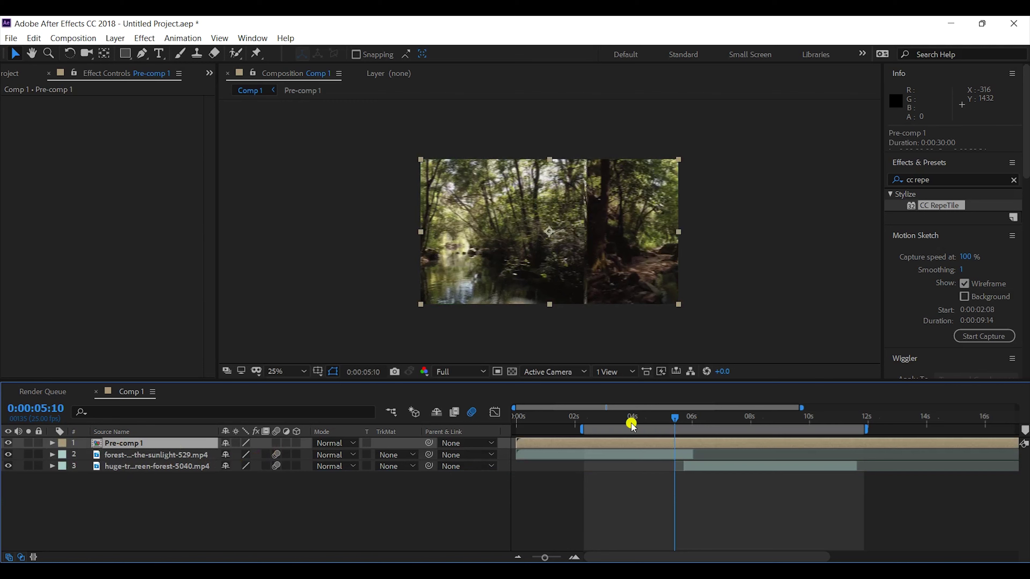
left_click_drag(628, 421, 742, 426)
left_click(649, 420)
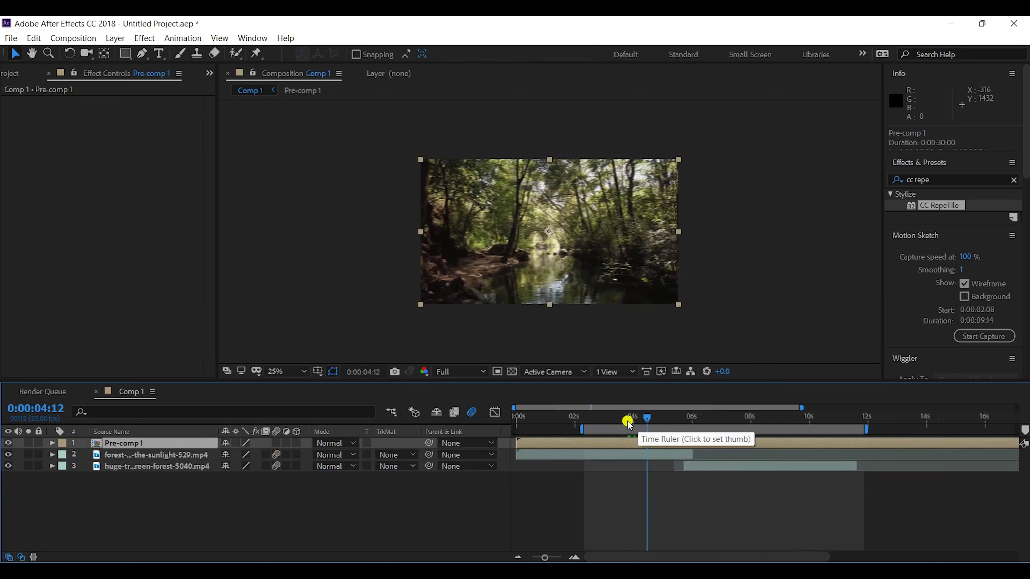
left_click_drag(625, 420, 640, 421)
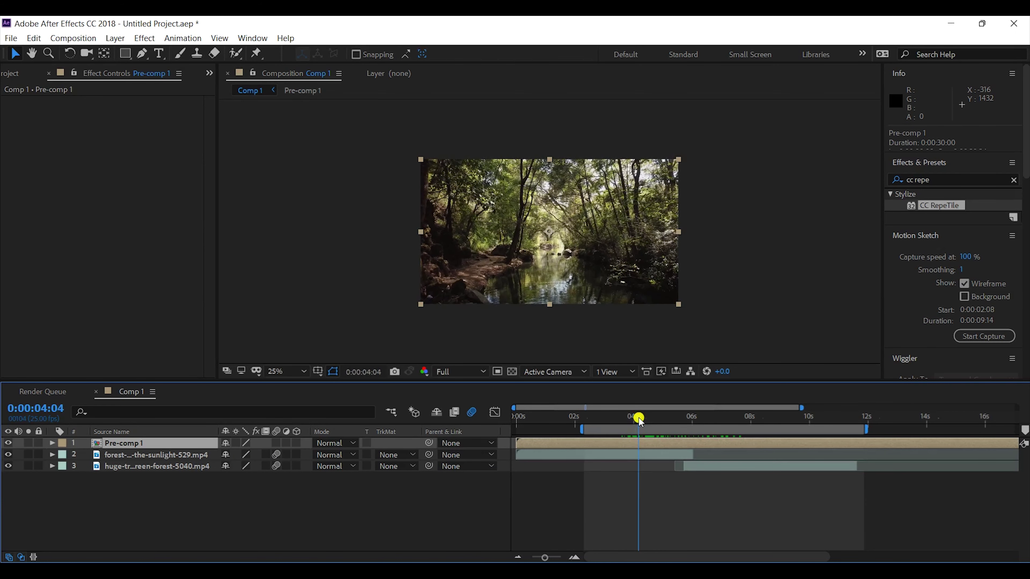
left_click(659, 418)
left_click(687, 450)
left_click(690, 445)
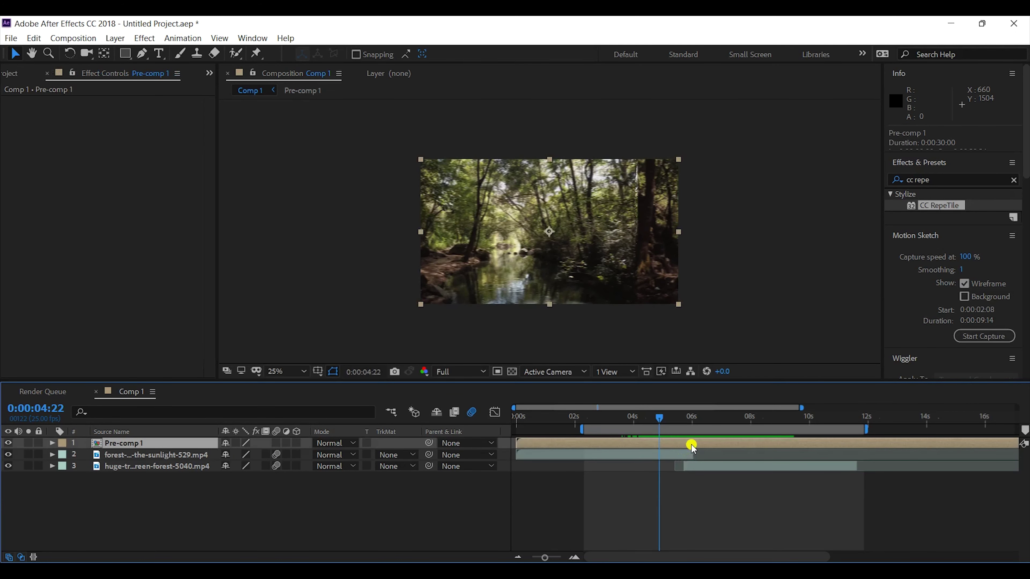
Inside Pre-comp 1, move the adjustment layer's first Position keyframe to 0:00:04:19
double_click(688, 444)
left_click(623, 446)
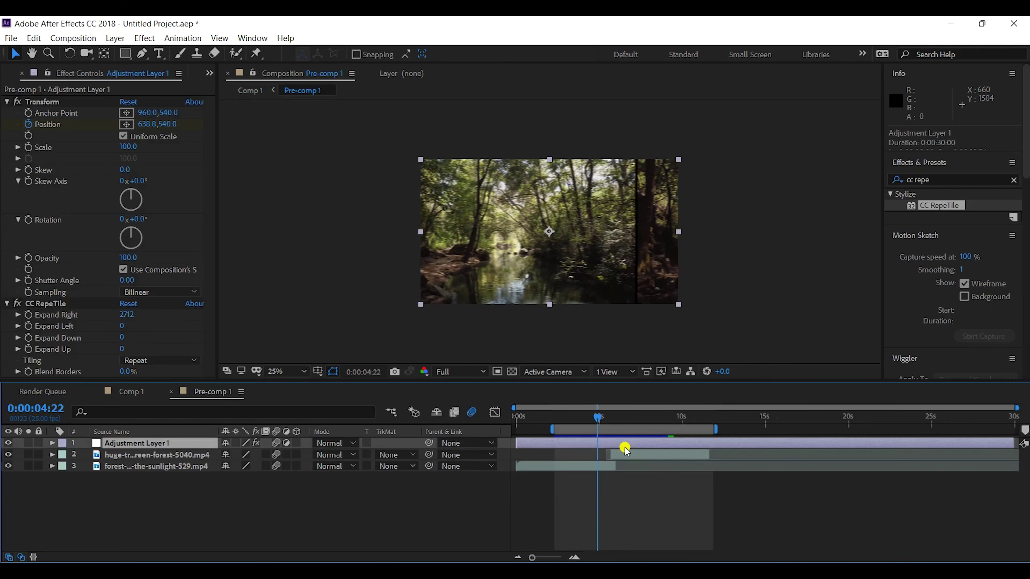
key("u")
left_click(595, 467)
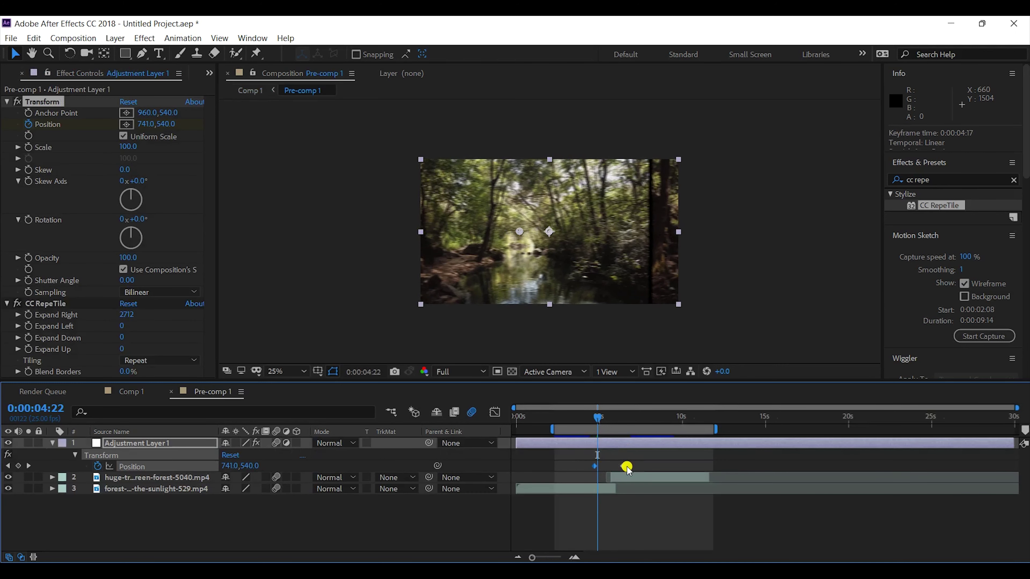
left_click_drag(623, 468, 596, 469)
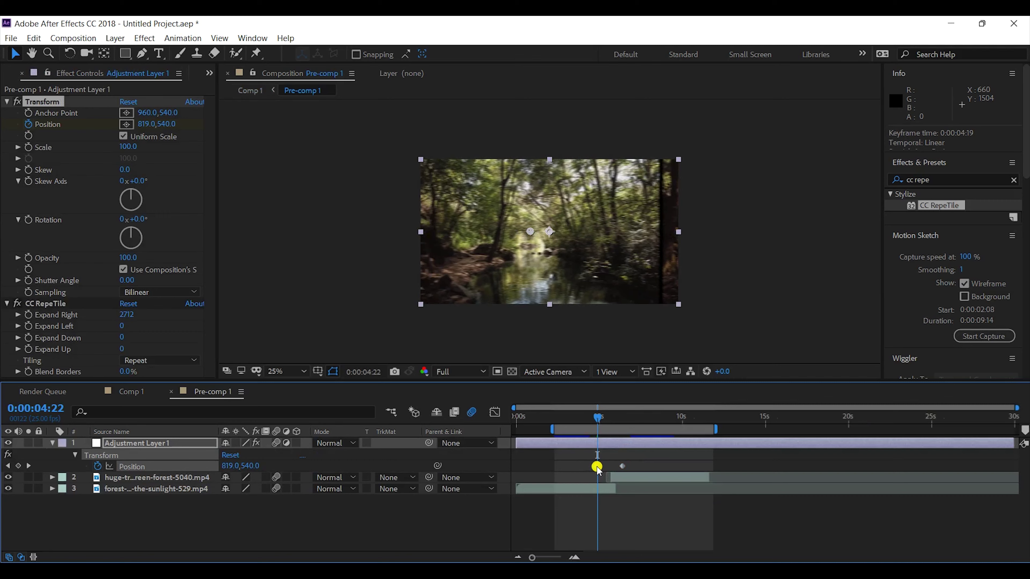
Back in Comp 1, preview the transition from about 3:04
left_click(132, 392)
left_click(610, 425)
key("space")
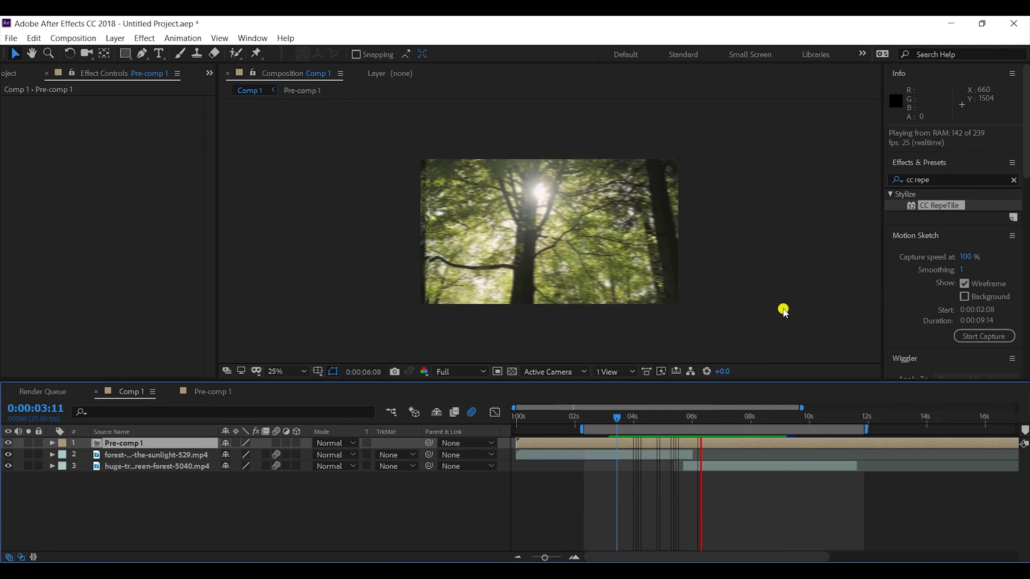
key("space")
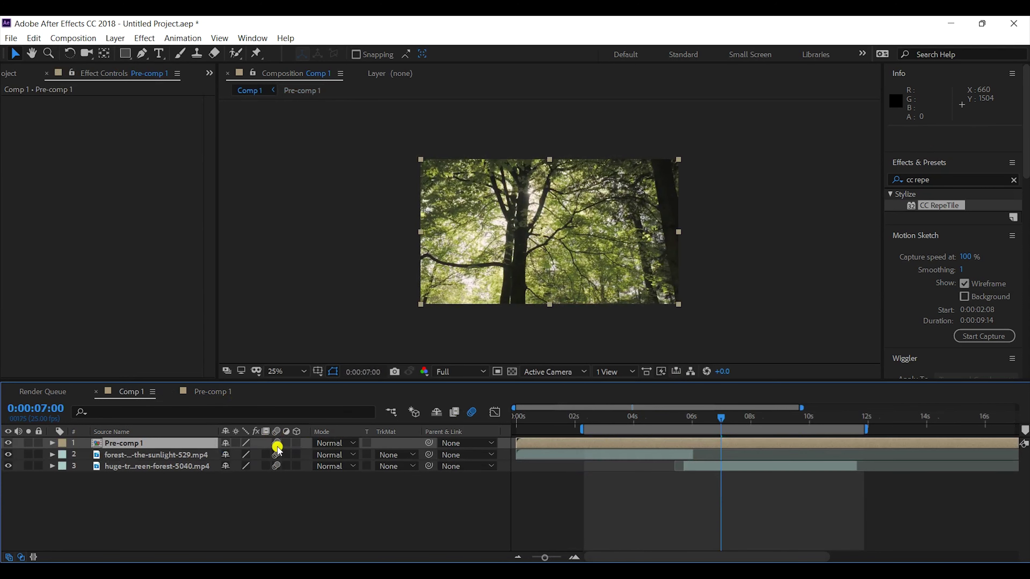
Preview from 4 seconds, then extend the work area to 0:00–8:15 and replay it
left_click(638, 419)
key("space")
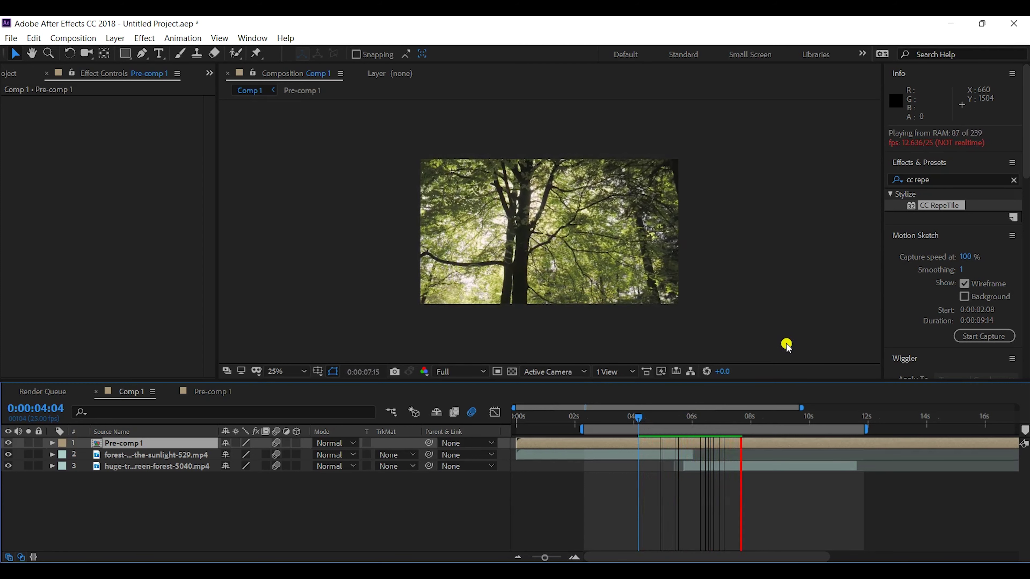
left_click_drag(595, 420, 765, 420)
key("n")
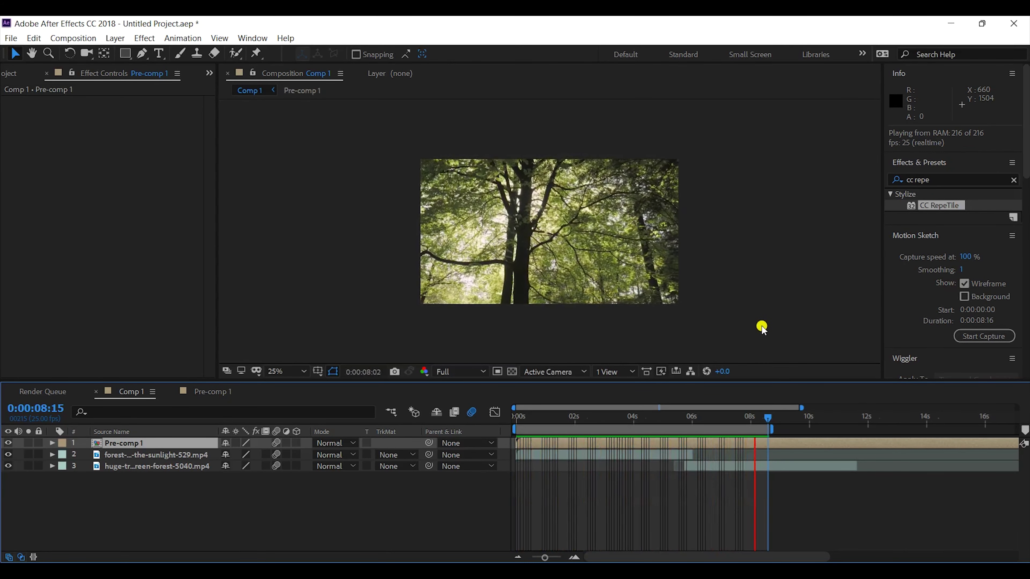
key("space")
Scrub back through the transition frames and open Pre-comp 1 for editing
left_click(618, 485)
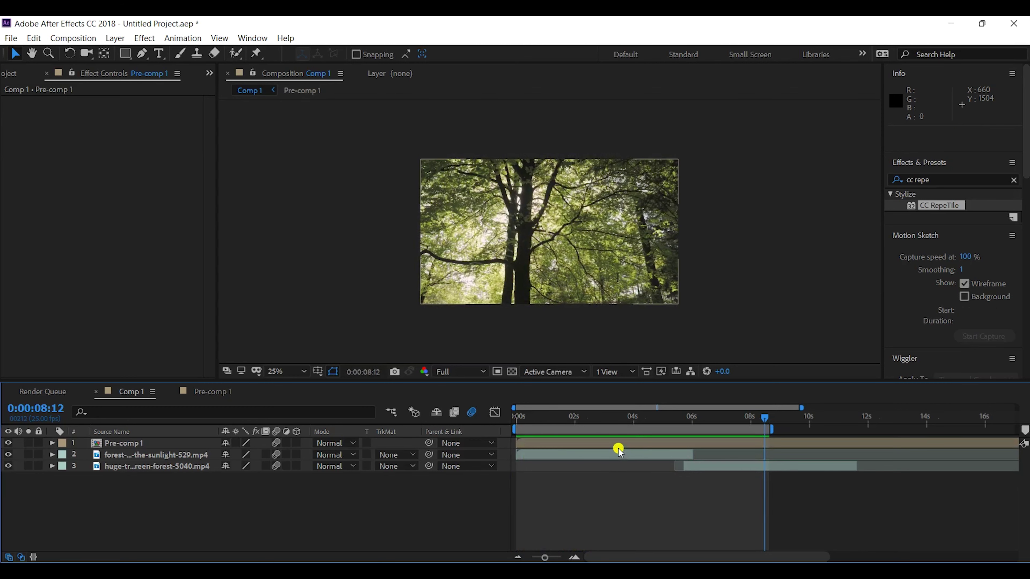
left_click_drag(614, 425, 717, 431)
left_click(706, 448)
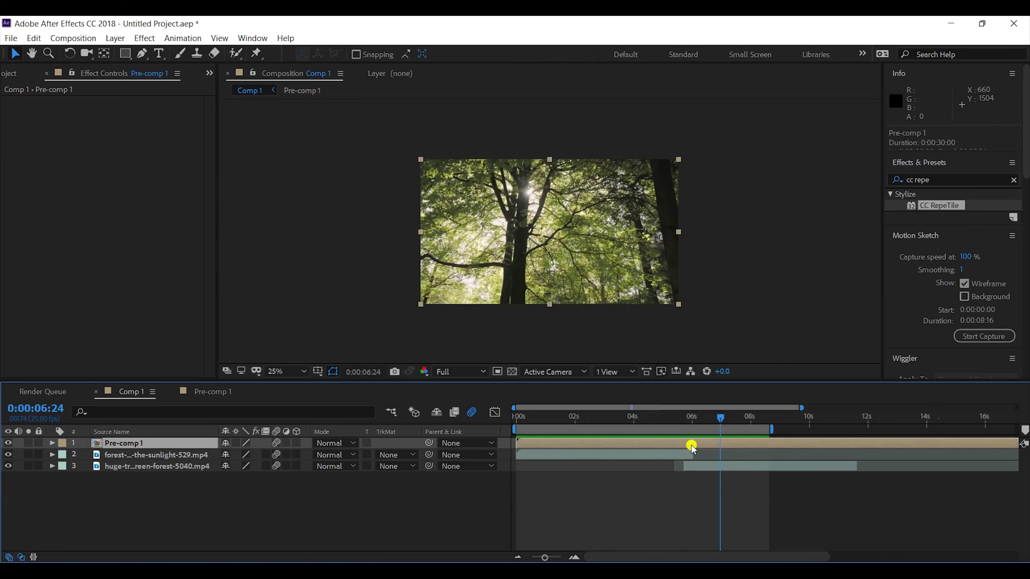
double_click(693, 448)
At the 6:10 keyframe, push the end Position X left to about -4923 while widening the tiles
left_click_drag(591, 419, 609, 420)
left_click(29, 466)
mouse_move(140, 124)
left_mouse_down()
mouse_move(3, 139)
mouse_move(239, 180)
mouse_move(202, 146)
mouse_move(2, 138)
mouse_move(150, 129)
mouse_move(133, 123)
left_mouse_up()
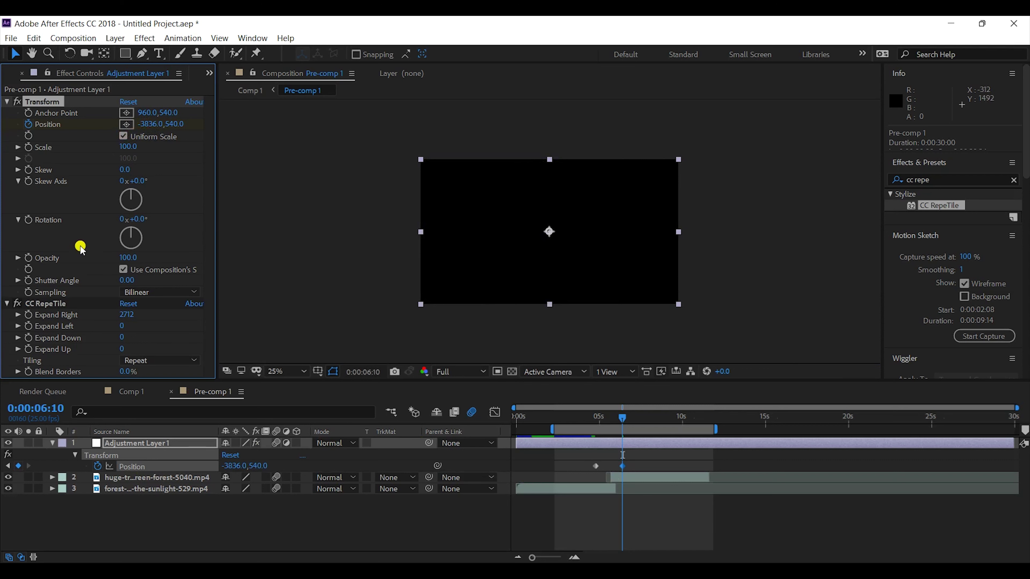
left_click_drag(125, 315, 993, 290)
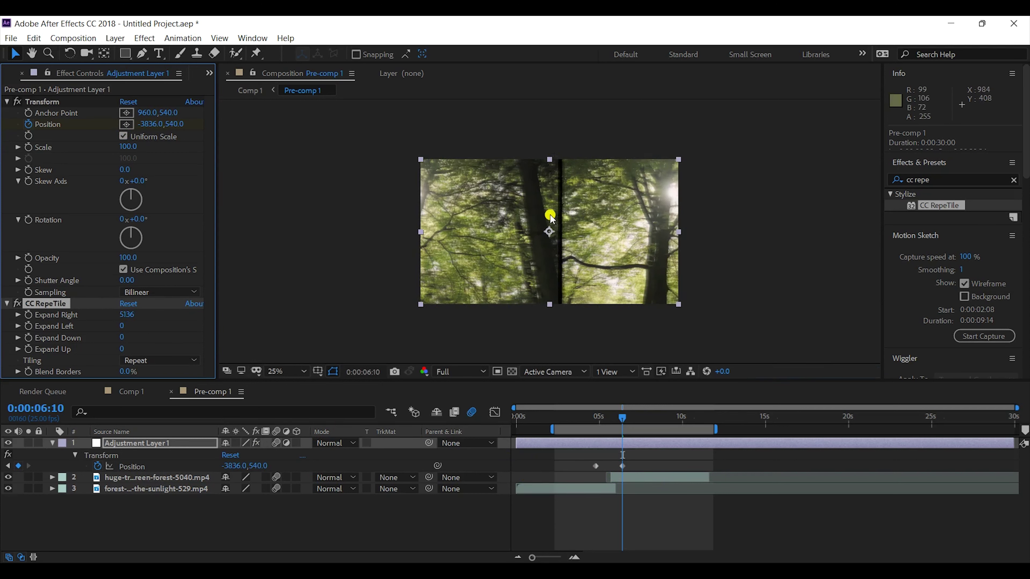
left_click_drag(159, 129, 3, 159)
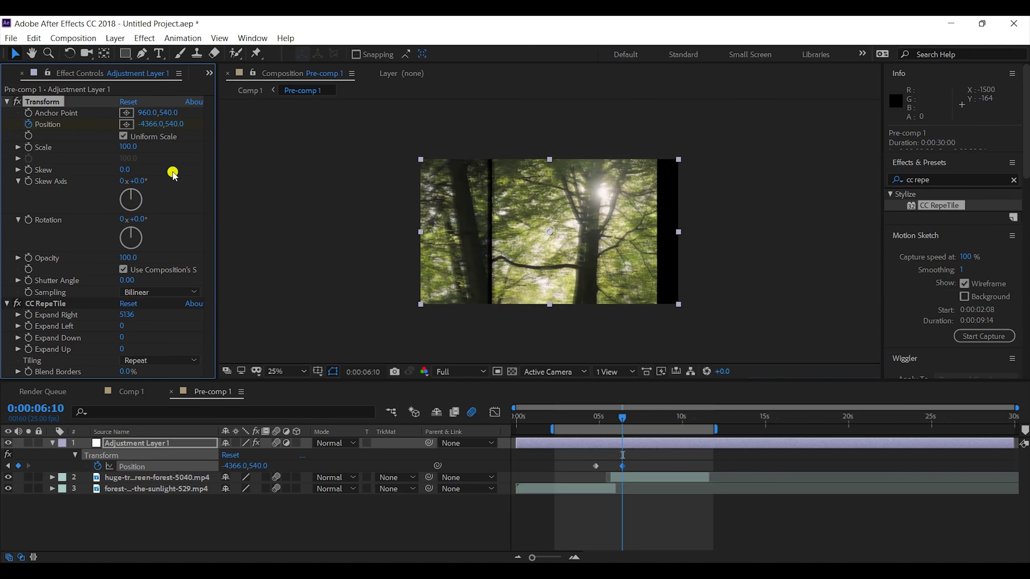
left_click_drag(135, 123, 2, 120)
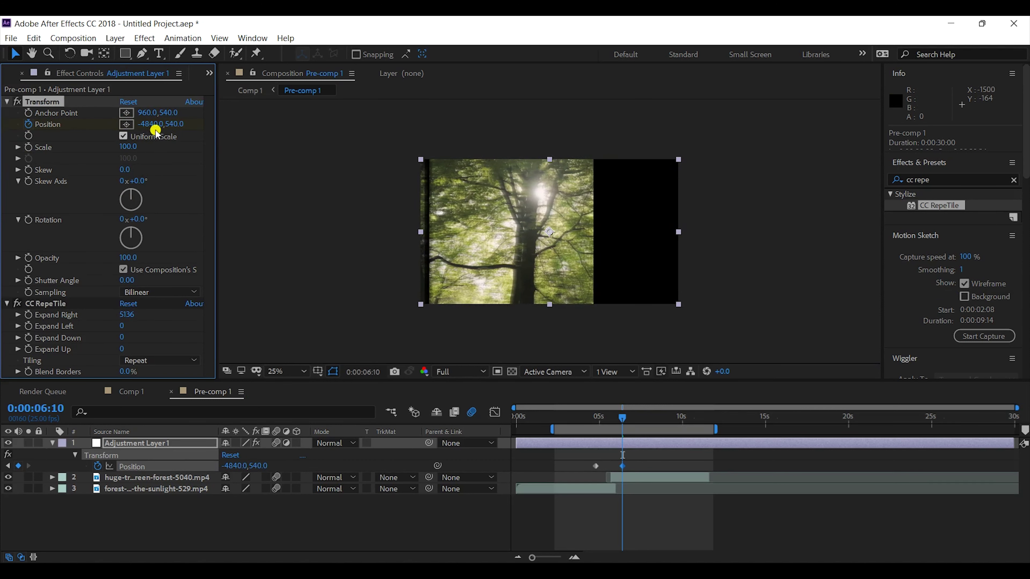
left_click_drag(142, 122, 85, 121)
Raise CC RepeTile Expand Right to 6357 to fill the black area, preview, and return to Comp 1
left_click_drag(126, 316, 246, 308)
left_click_drag(126, 316, 510, 303)
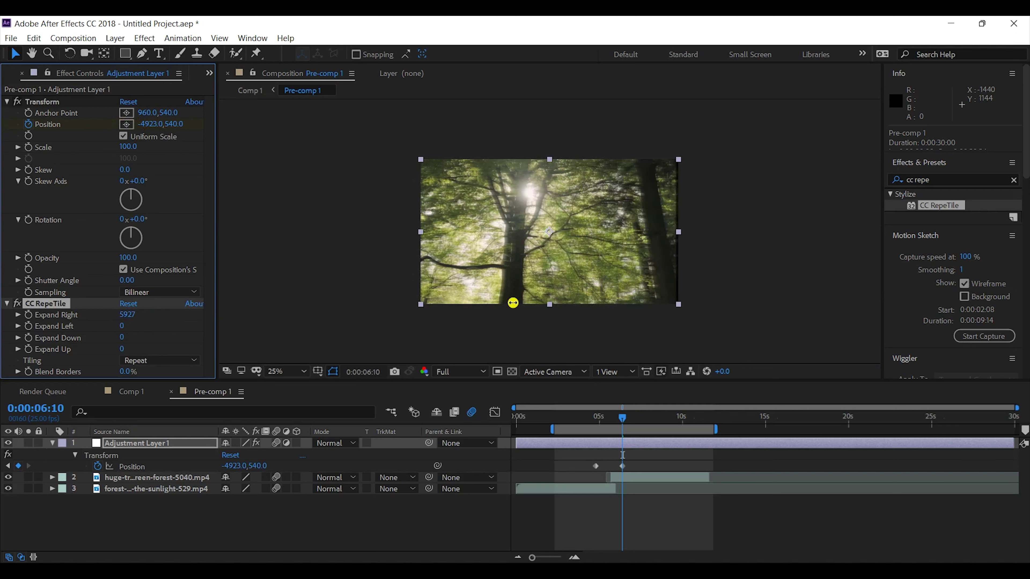
key("space")
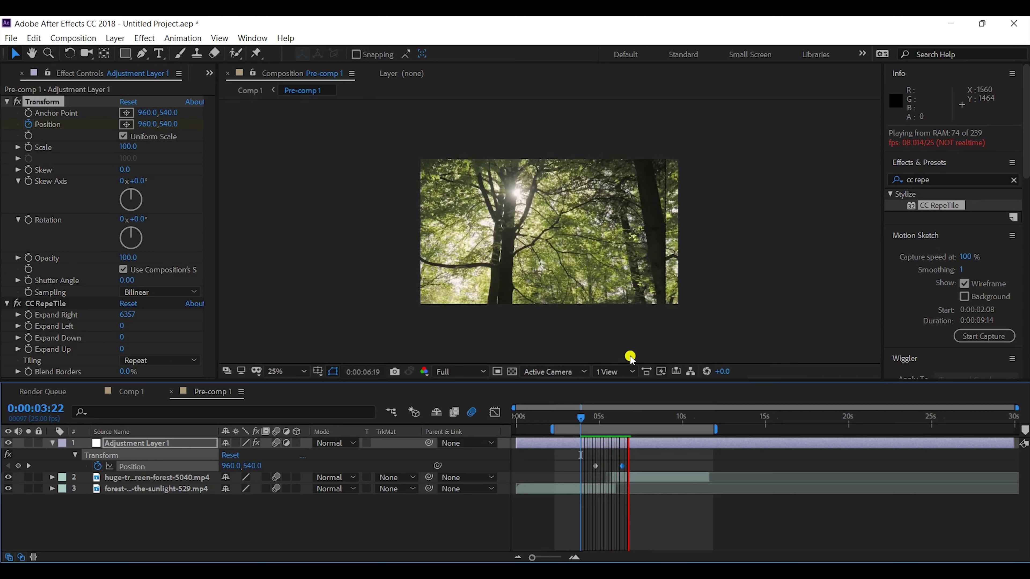
key("space")
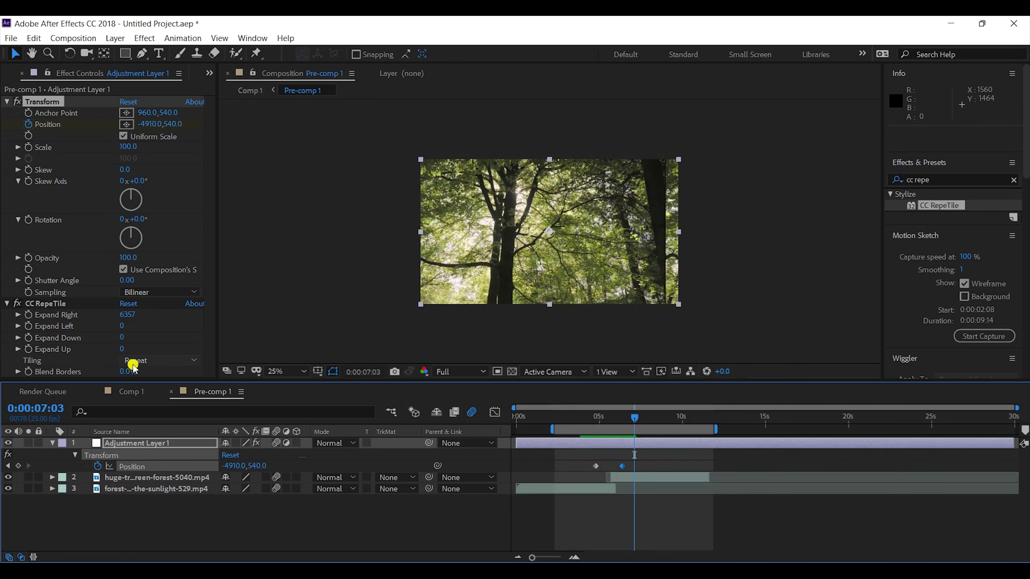
left_click(133, 392)
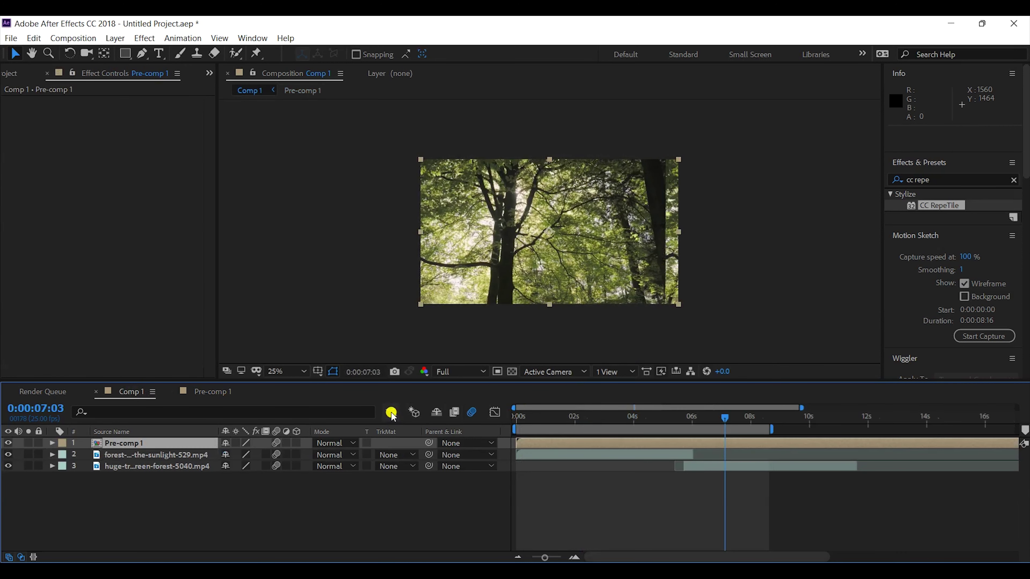
Inspect the forest stream and huge trees layers, then select the Pre-comp 1 layer
left_click(180, 455)
left_click(180, 465)
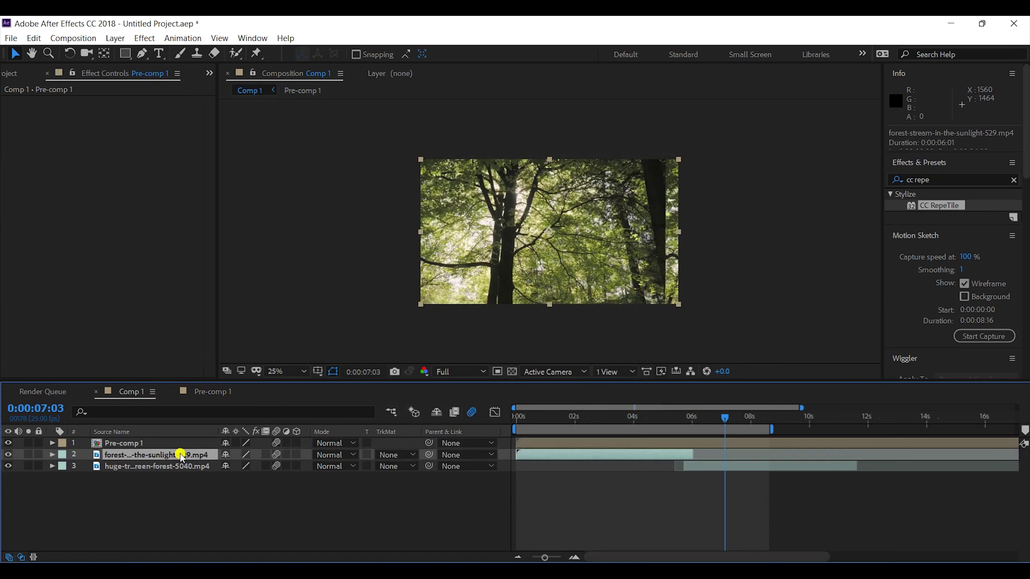
left_click(173, 456)
left_click(179, 466)
left_click(174, 456)
left_click(182, 468)
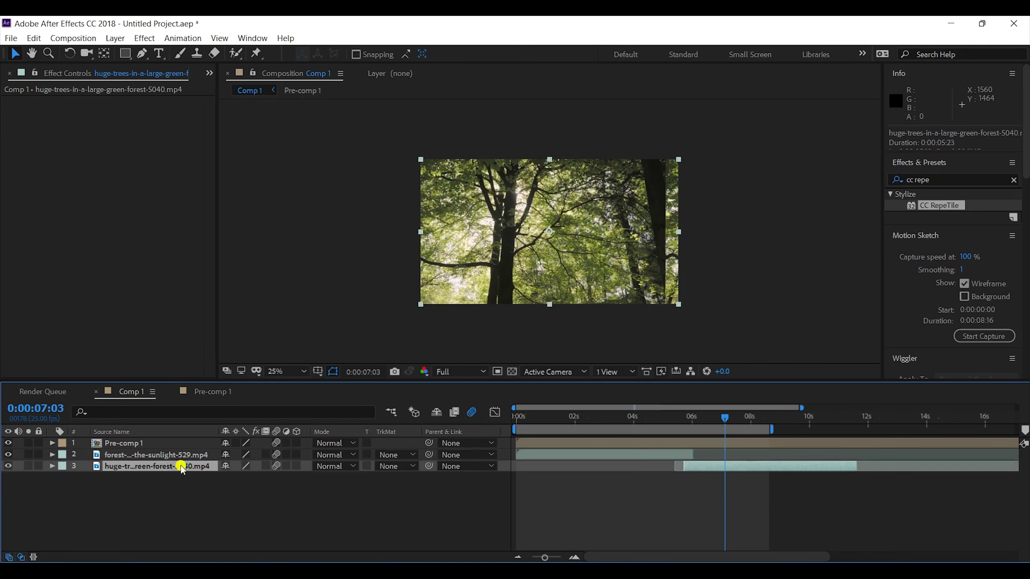
left_click(134, 444)
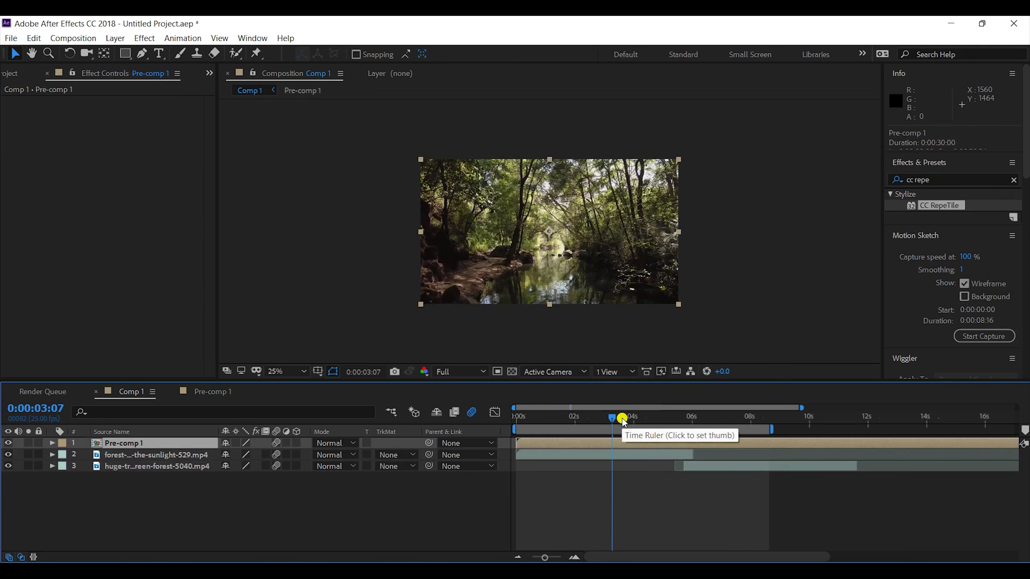
Play the slide transition from 0:00:02:15 and select the first Position keyframe
left_click_drag(615, 416, 594, 417)
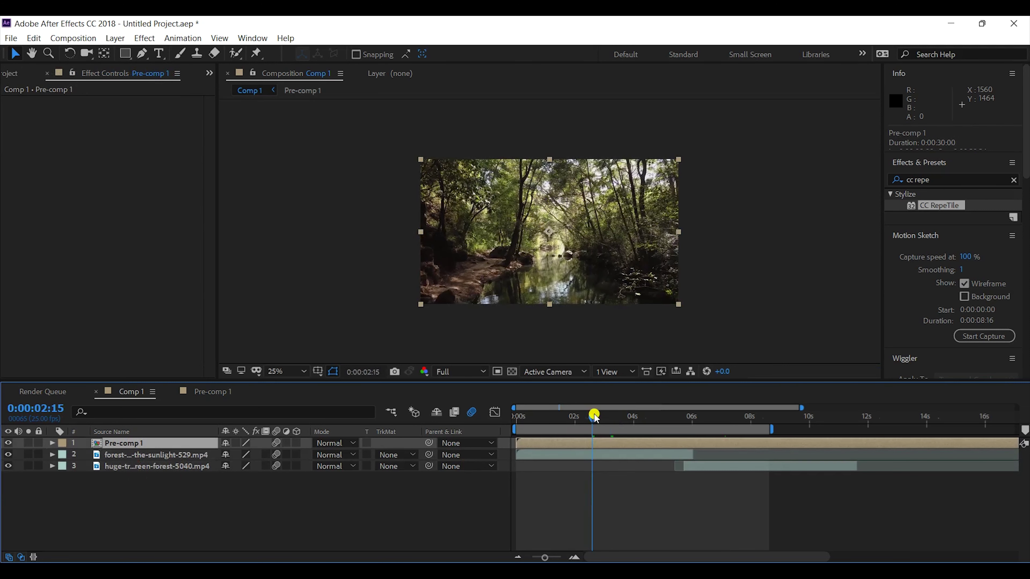
key("space")
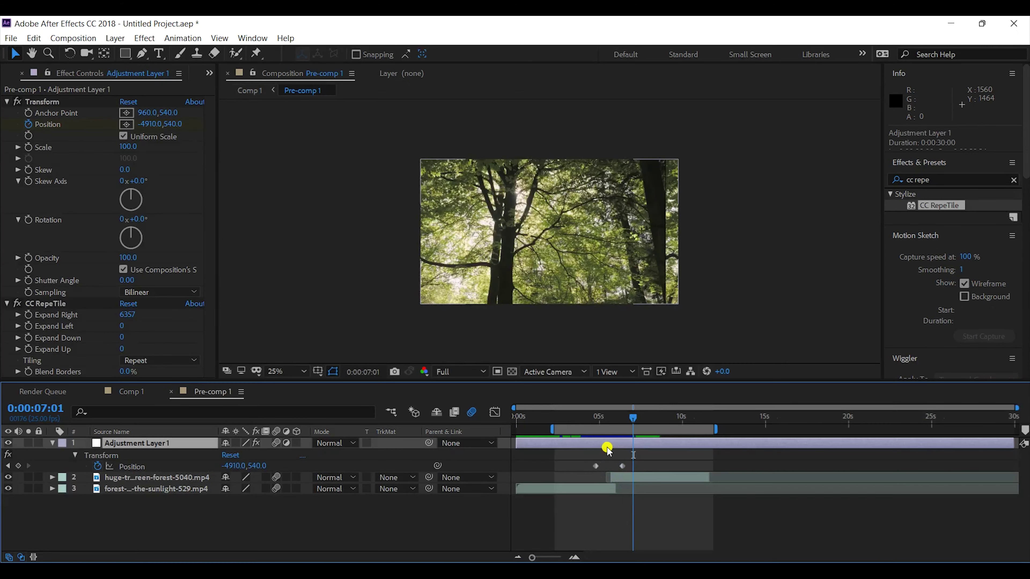
left_click(603, 467)
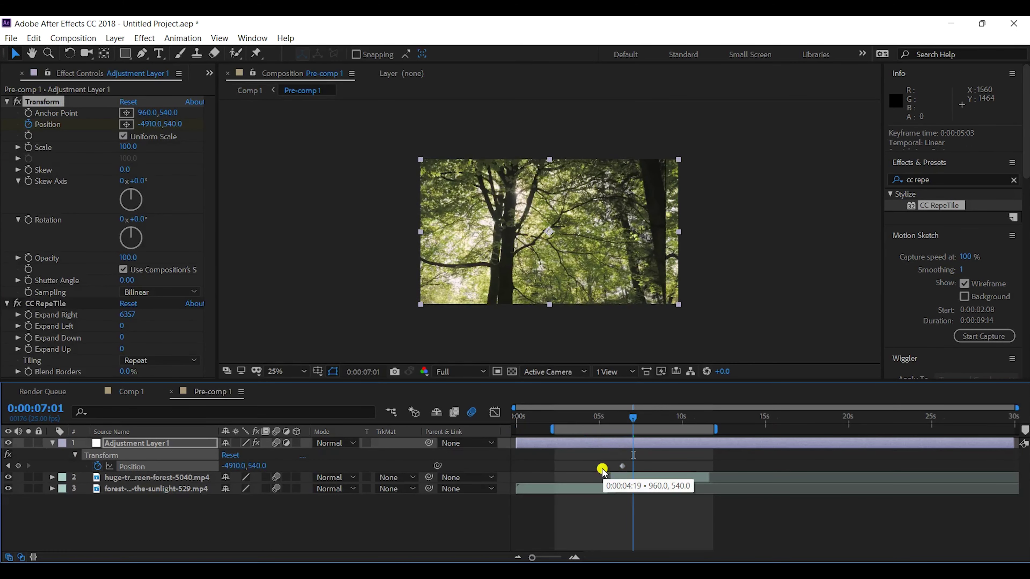
Confirm the first Position keyframe reads 960, 540 without changes, then return to Comp 1
double_click(602, 467)
left_click(592, 342)
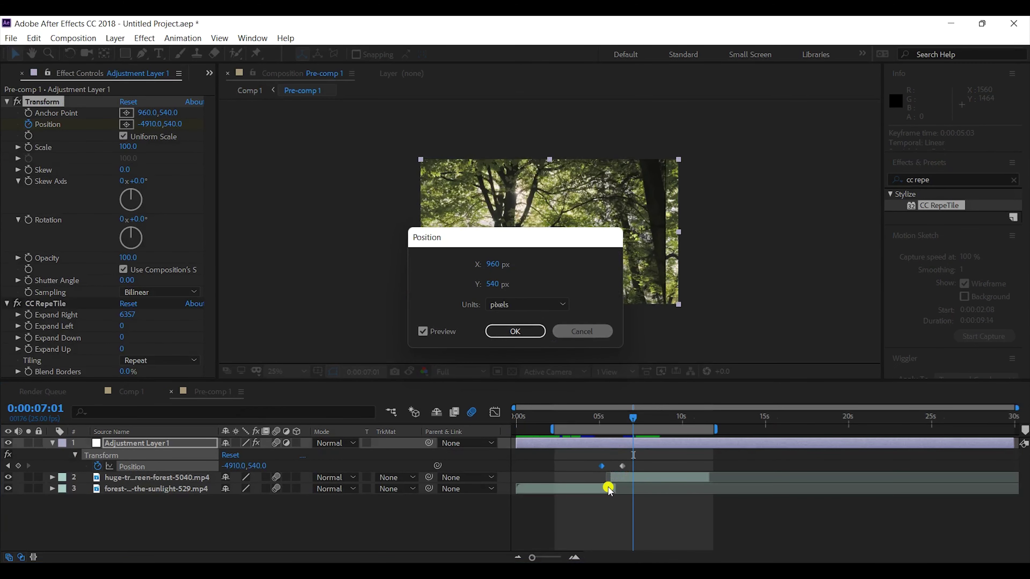
left_click(616, 478)
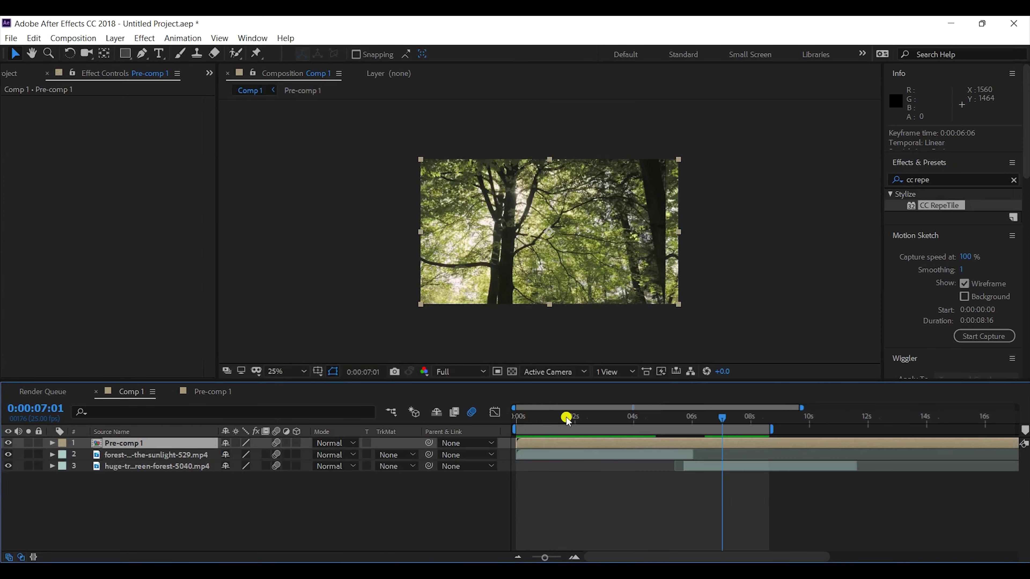
RAM-preview the finished forest slide transition in Comp 1, restarting playback once
key("space")
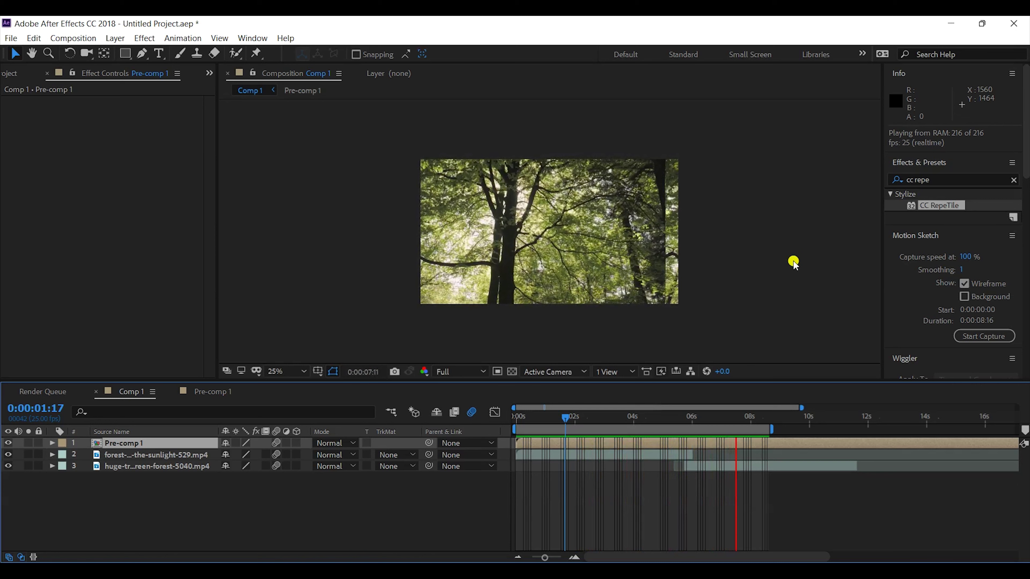
left_click(710, 416)
key("space")
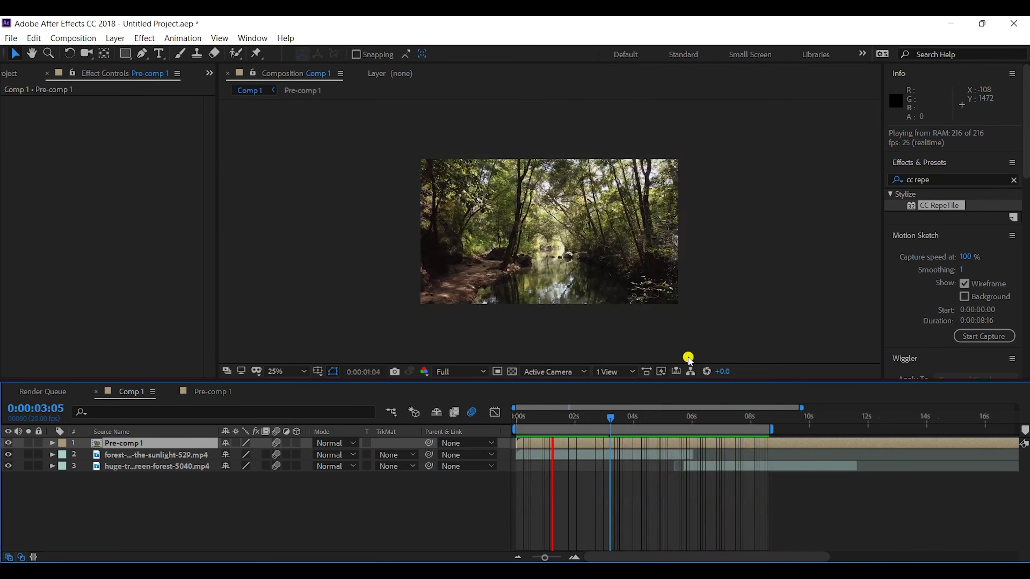